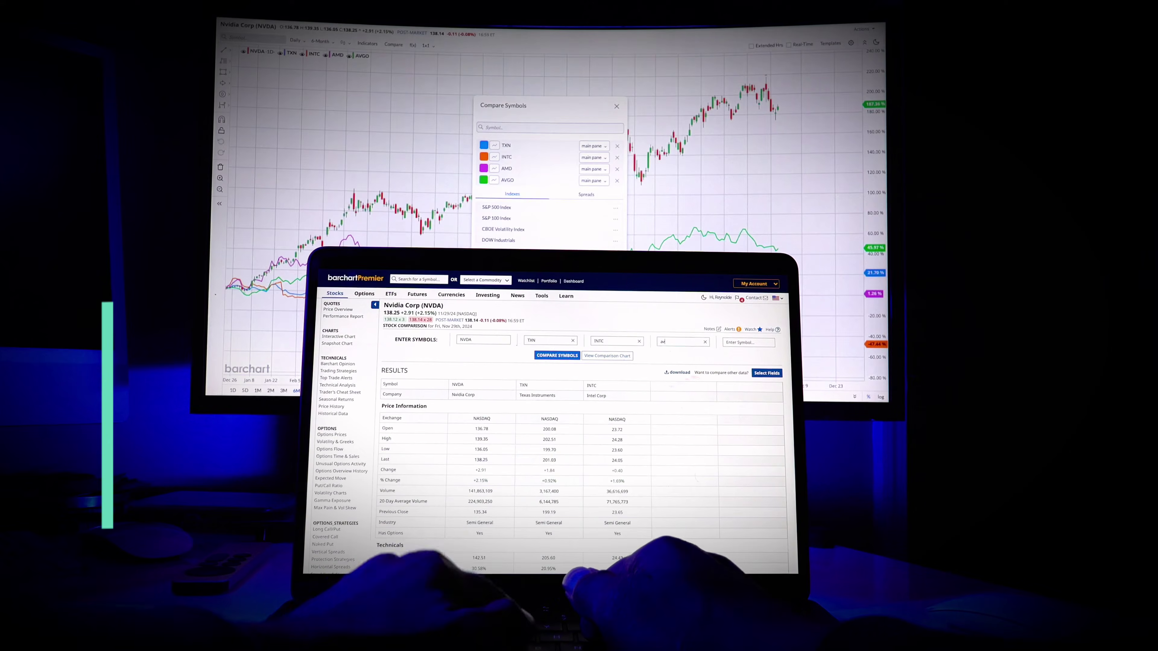
{"action": "type", "text": "go"}
{"action": "left_click", "coordinate": [697, 360]}
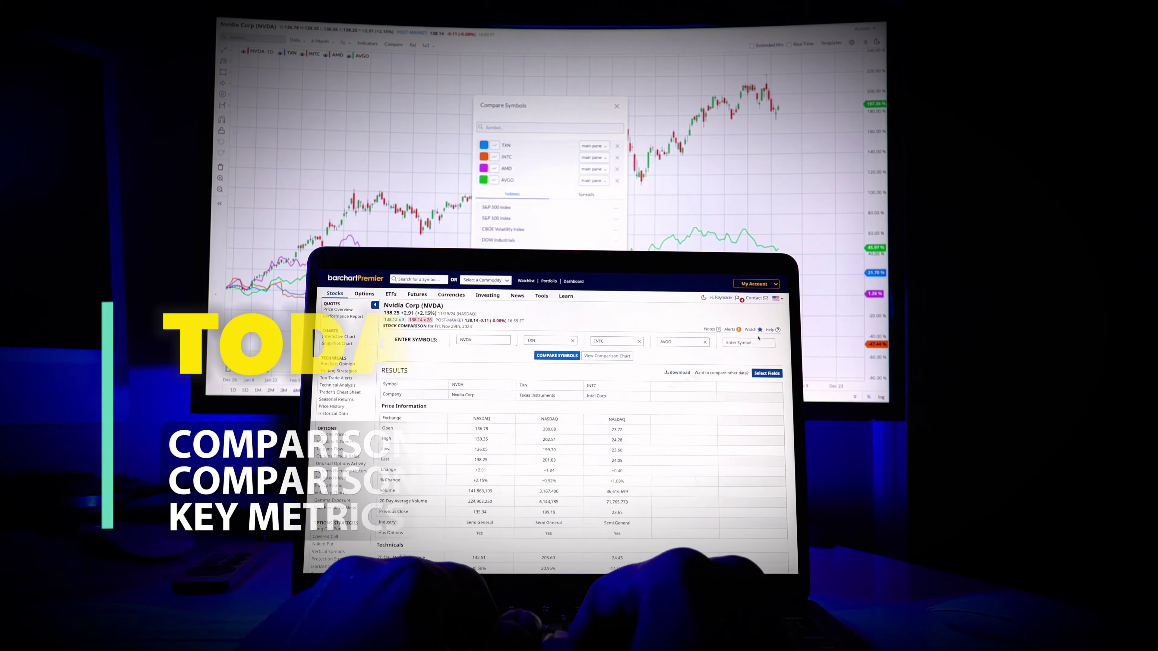
{"action": "type", "text": "amd"}
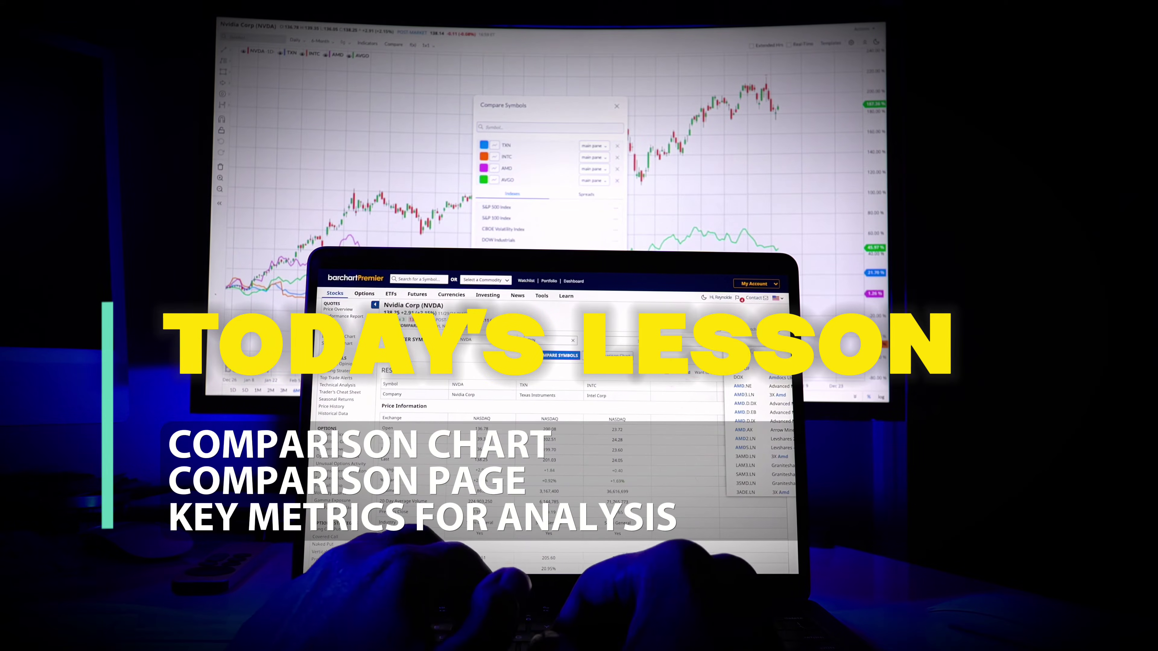
{"action": "left_click", "coordinate": [568, 356]}
{"action": "scroll", "coordinate": [565, 348], "scroll_direction": "down", "scroll_amount": 5}
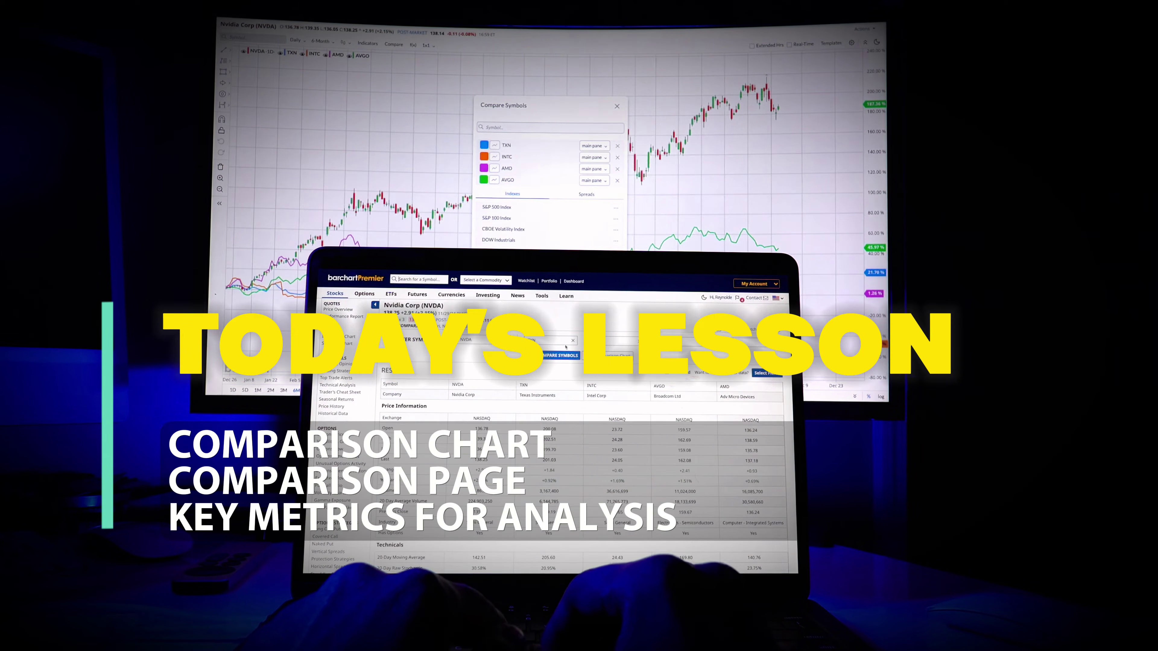
{"action": "scroll", "coordinate": [568, 390], "scroll_direction": "down", "scroll_amount": 8}
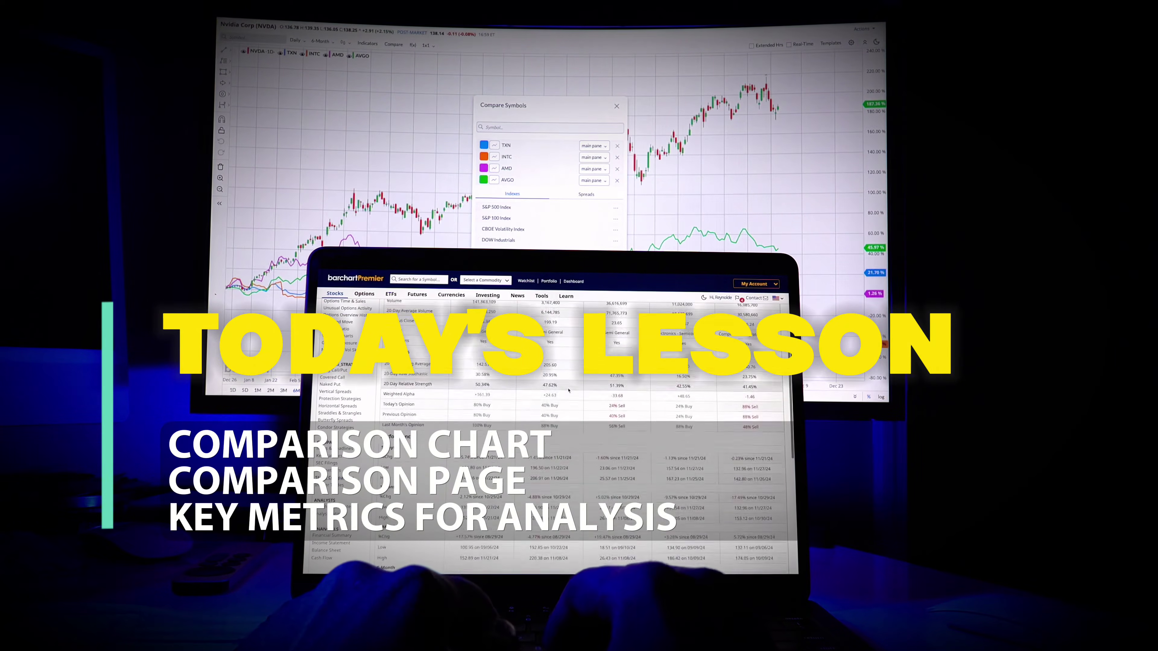
{"action": "scroll", "coordinate": [568, 391], "scroll_direction": "up", "scroll_amount": 13}
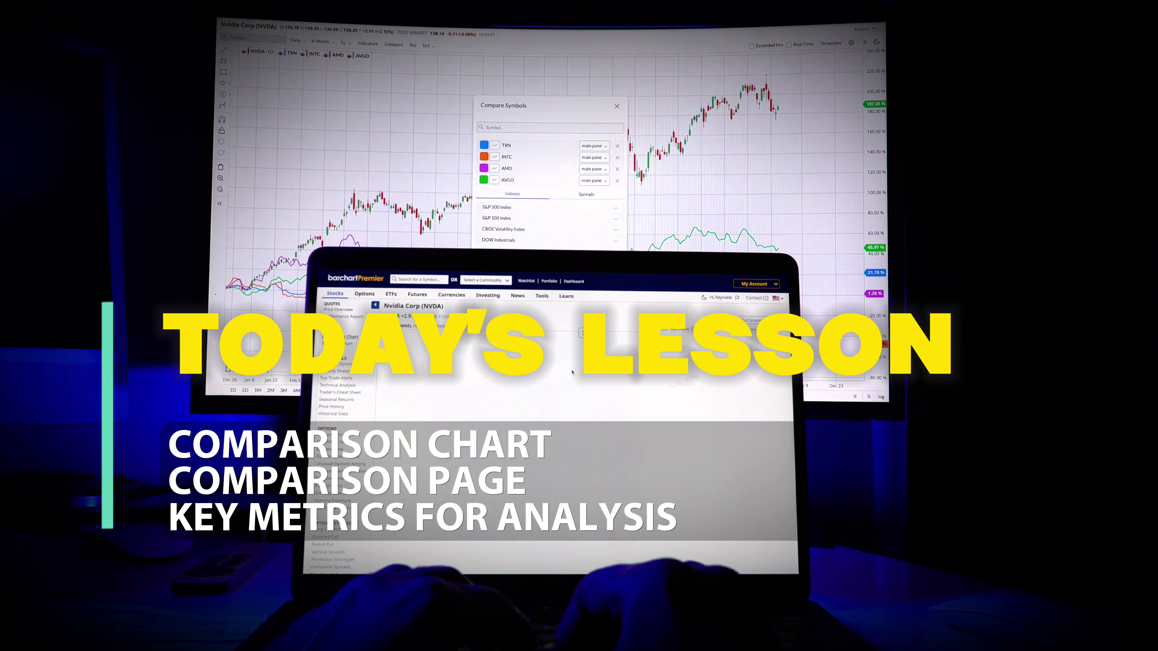
{"action": "left_click_drag", "start_coordinate": [559, 384], "coordinate": [519, 384]}
{"action": "left_click", "coordinate": [499, 338]}
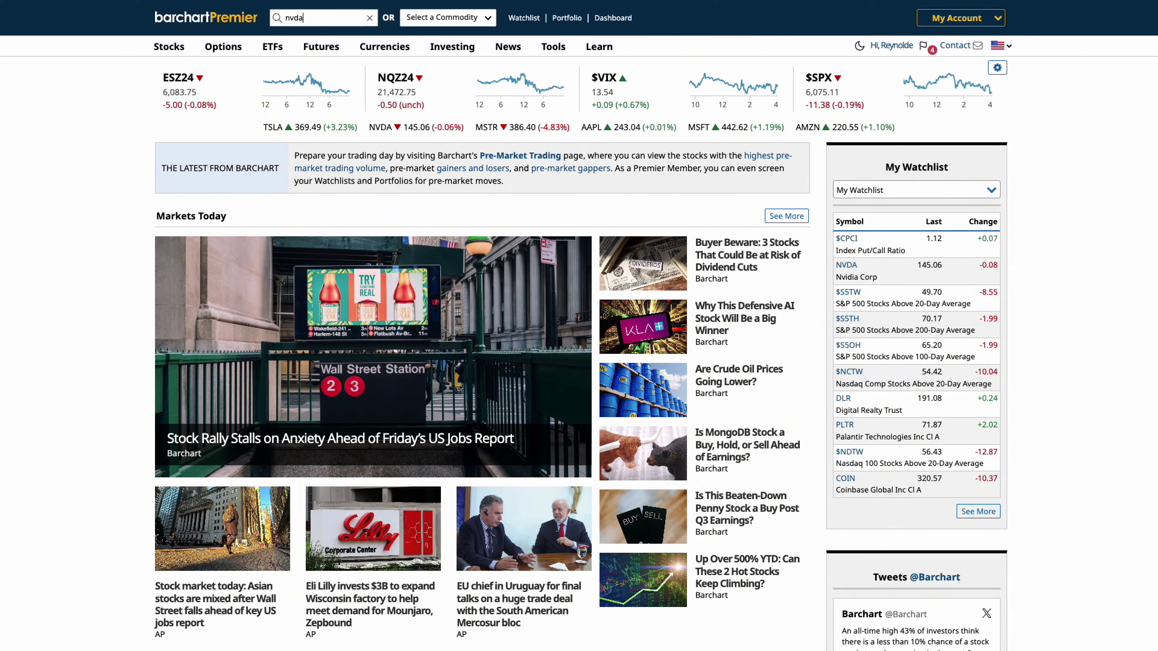
Open the Nvidia (NVDA) quote from the symbol search and go to its Interactive Chart.
{"action": "left_click", "coordinate": [322, 52]}
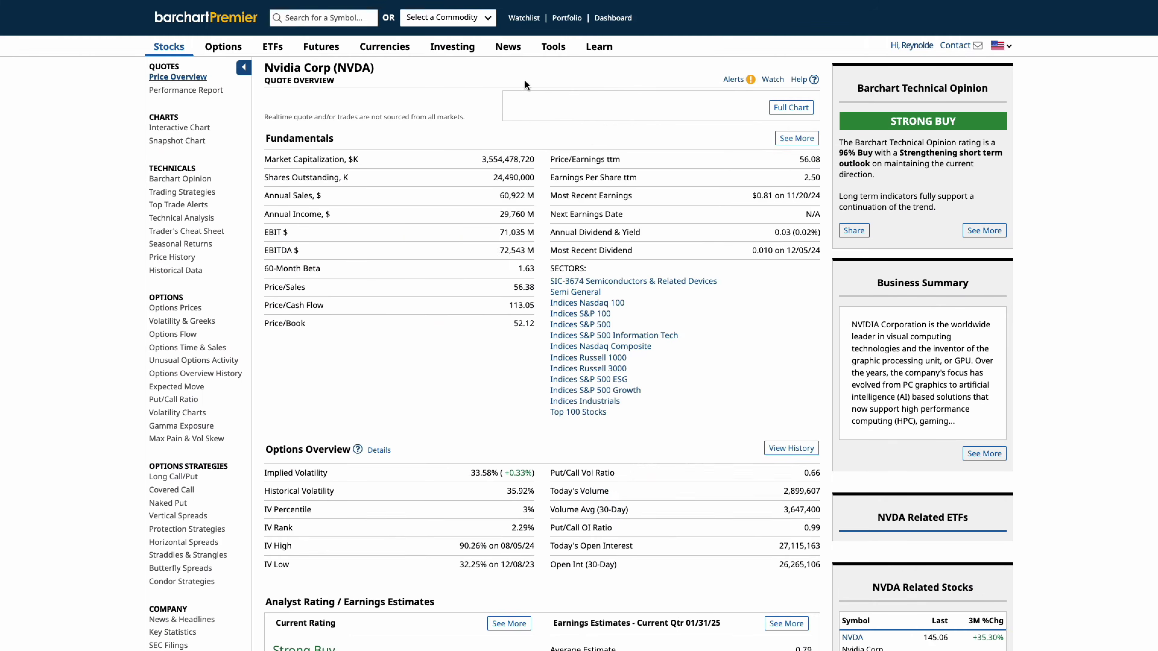
{"action": "left_click", "coordinate": [199, 131]}
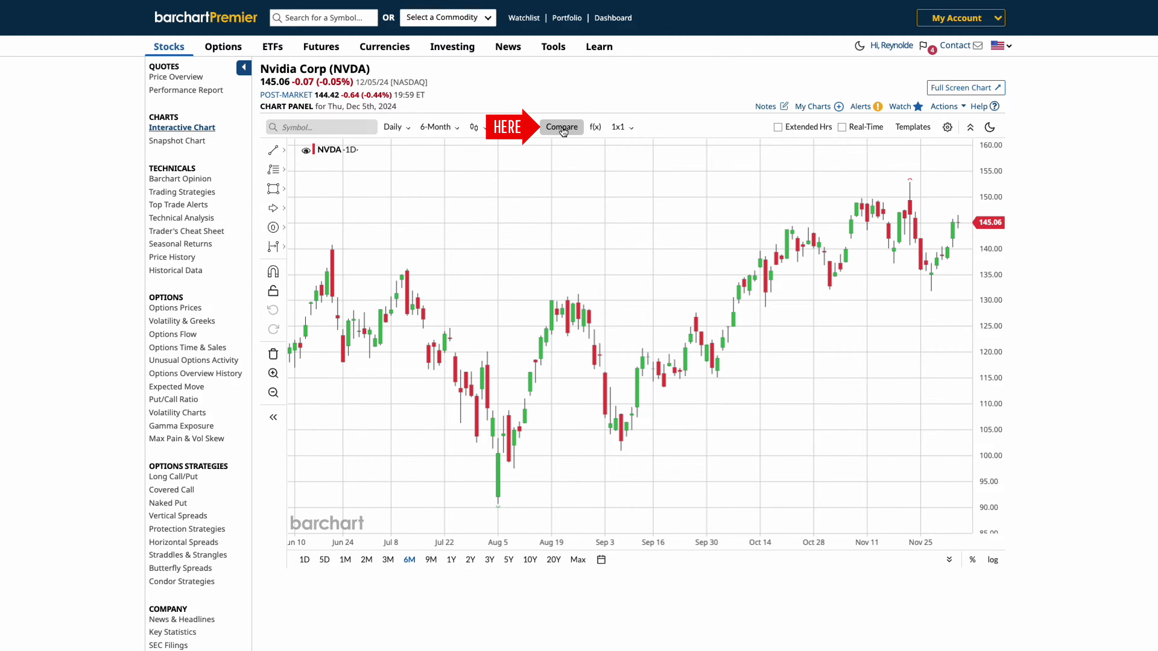
Add AMD as a comparison symbol to the NVDA chart, compared as Percent Change.
{"action": "left_click", "coordinate": [577, 127]}
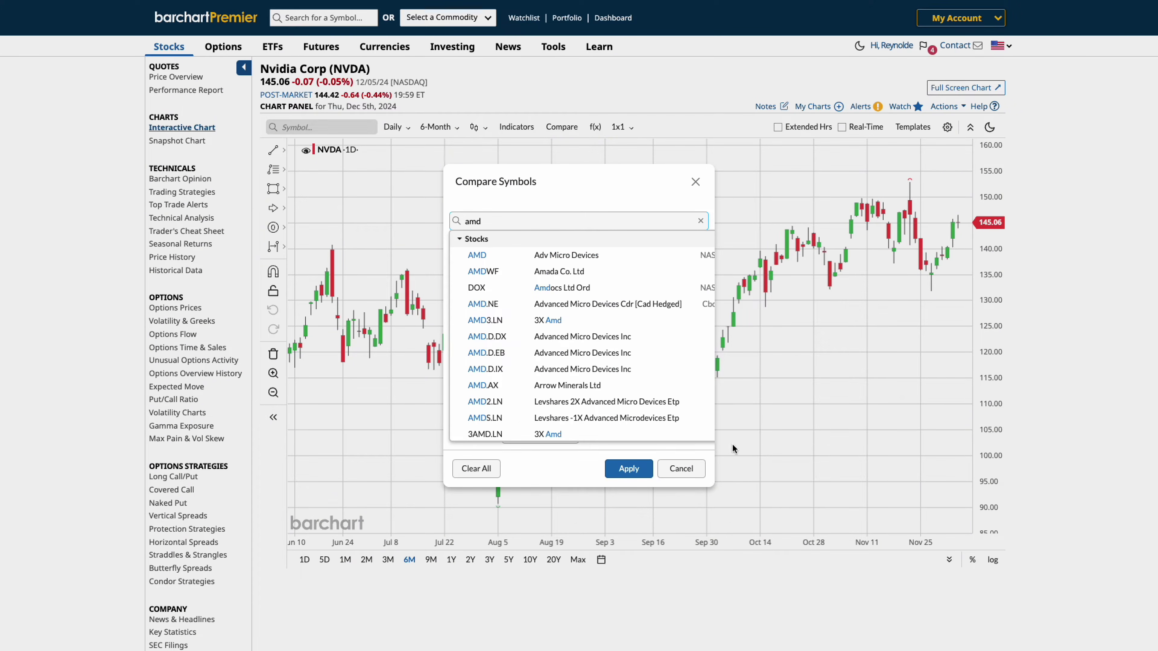
{"action": "left_click", "coordinate": [642, 264]}
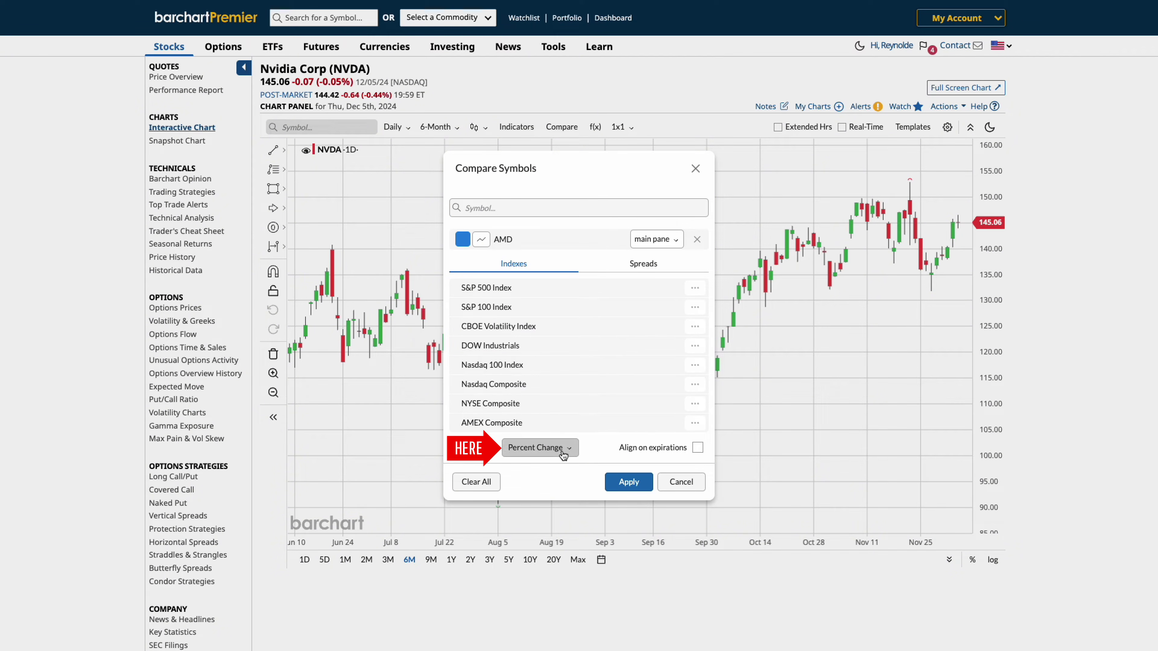
{"action": "left_click", "coordinate": [571, 448]}
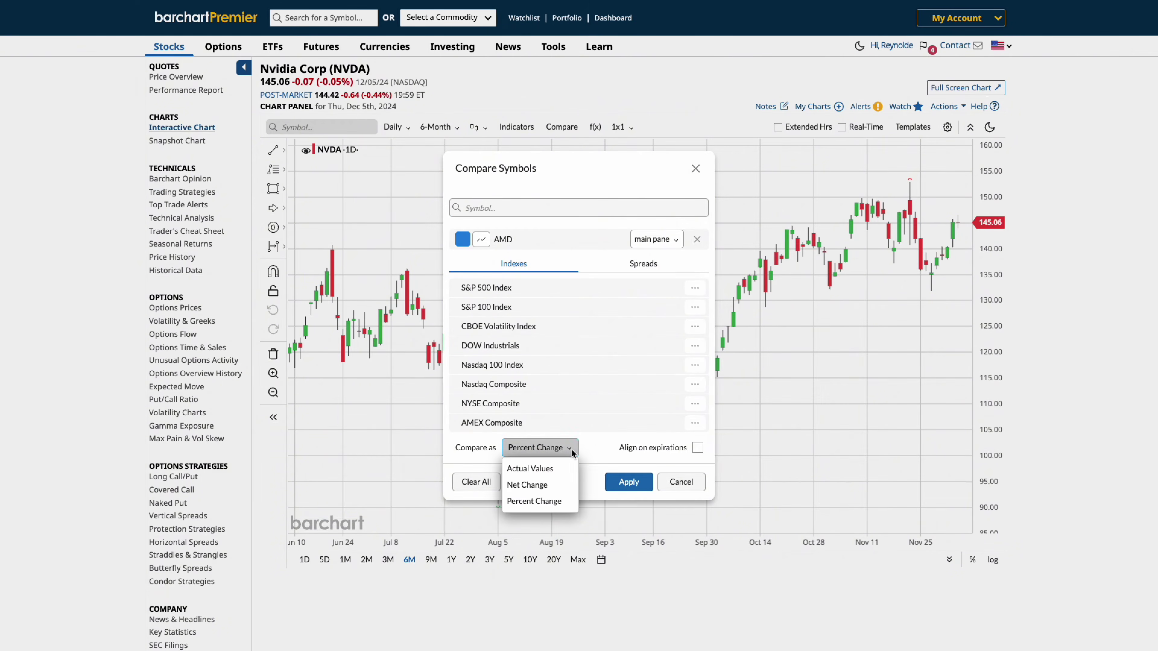
{"action": "left_click", "coordinate": [564, 502]}
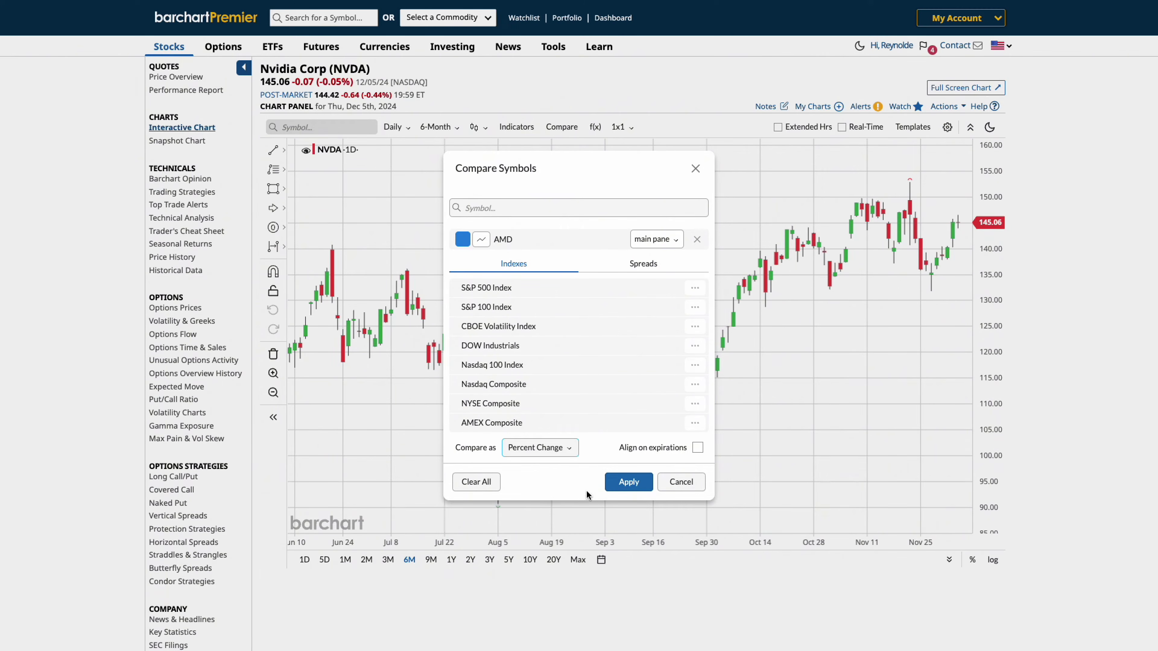
{"action": "left_click", "coordinate": [624, 482]}
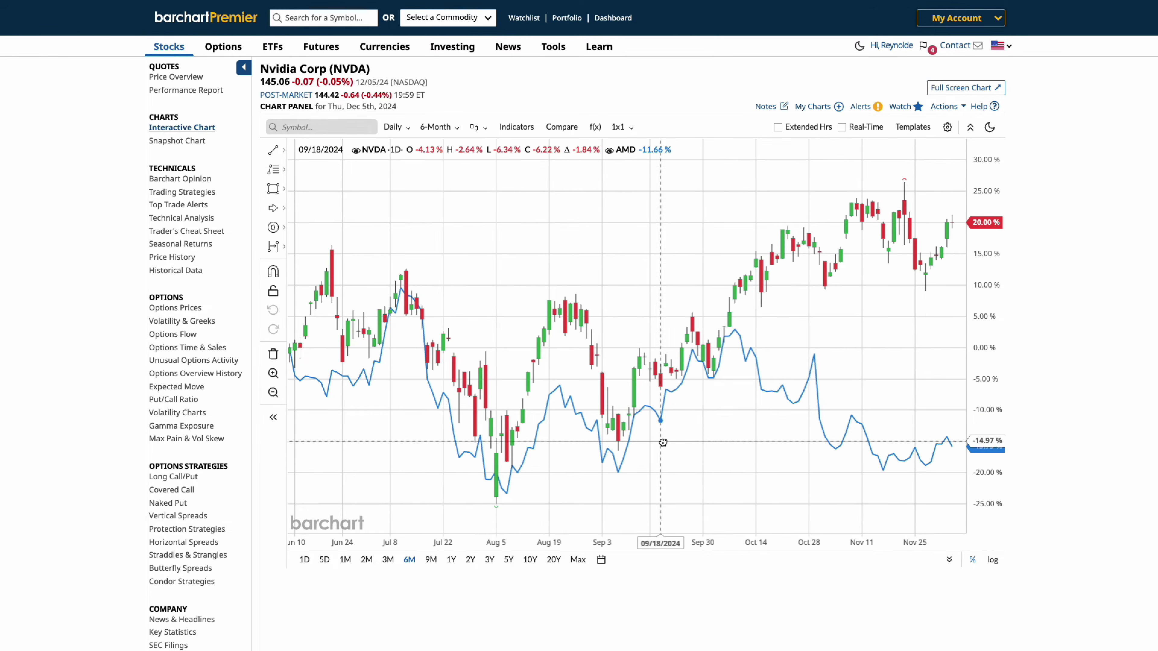
{"action": "left_click_drag", "start_coordinate": [663, 443], "coordinate": [611, 444]}
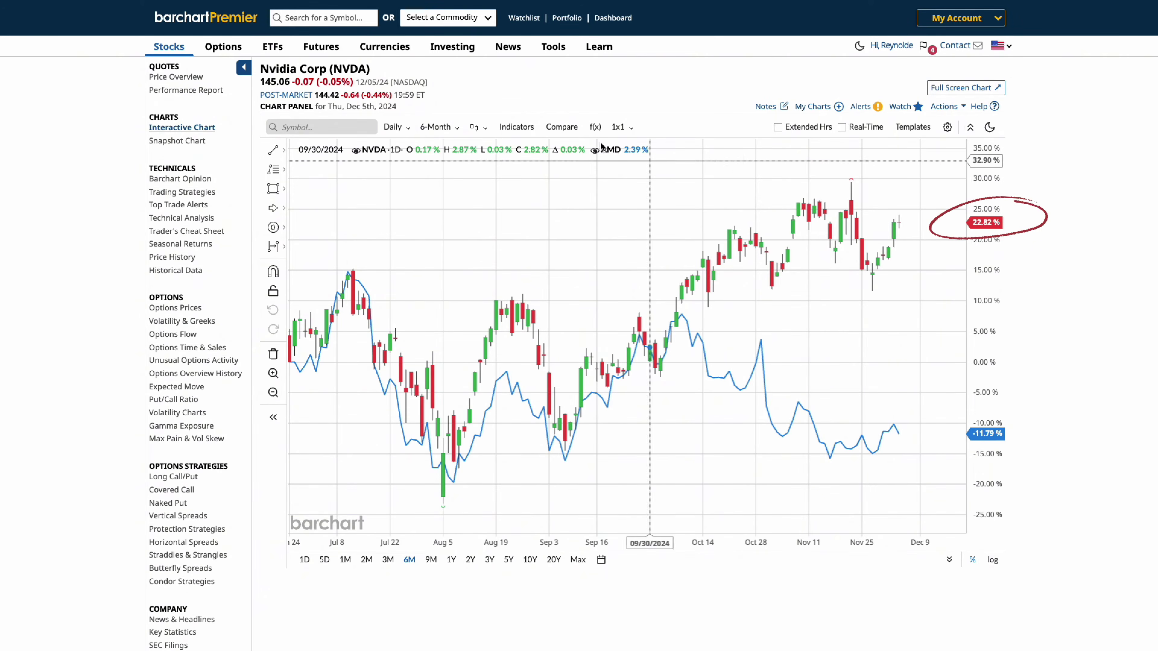
Change the NVDA and AMD chart comparison to Actual Values.
{"action": "left_click", "coordinate": [562, 127]}
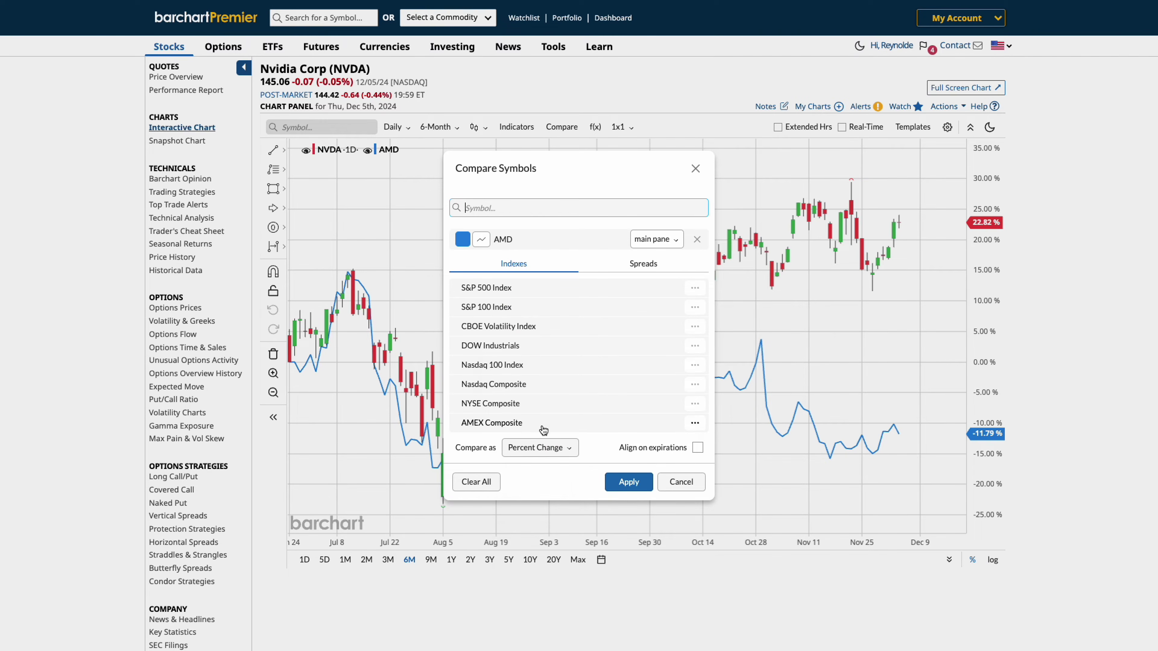
{"action": "left_click", "coordinate": [545, 448]}
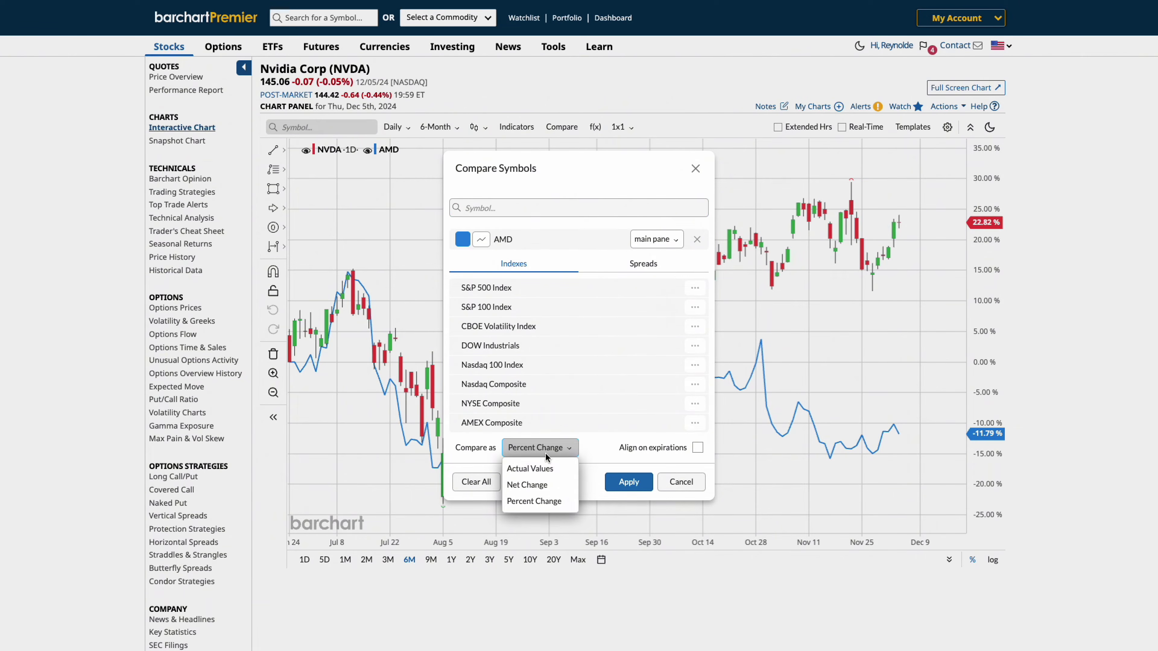
{"action": "left_click", "coordinate": [547, 470]}
{"action": "left_click", "coordinate": [624, 483]}
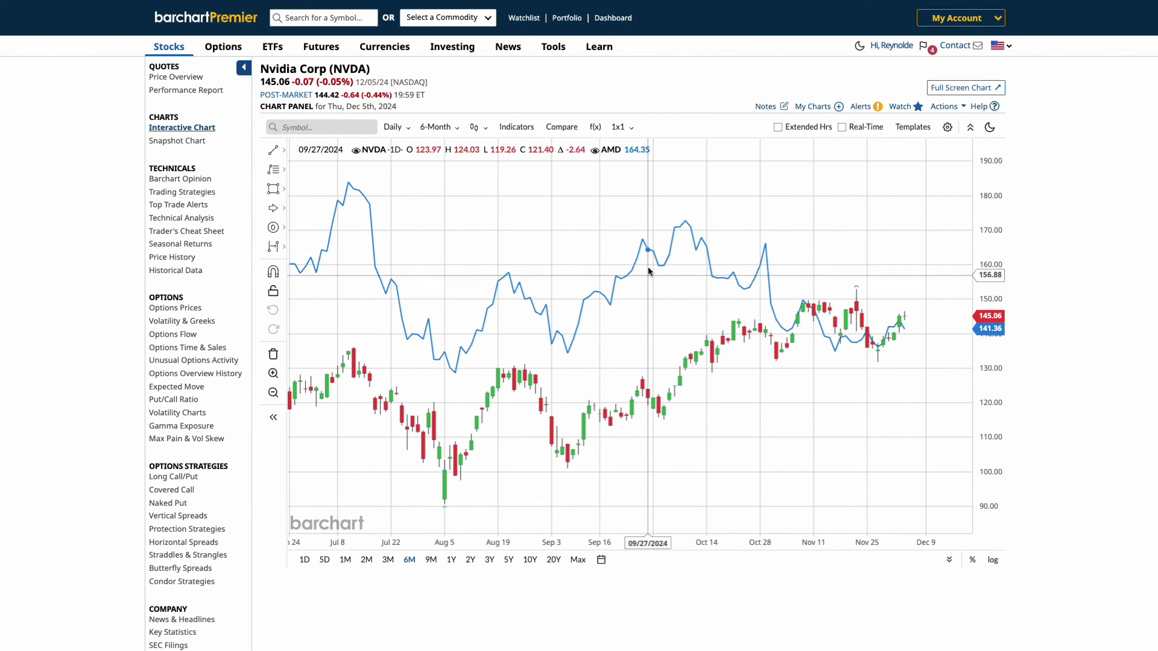
Plot the AMD comparison line against the left scale of the chart.
{"action": "left_click", "coordinate": [566, 127]}
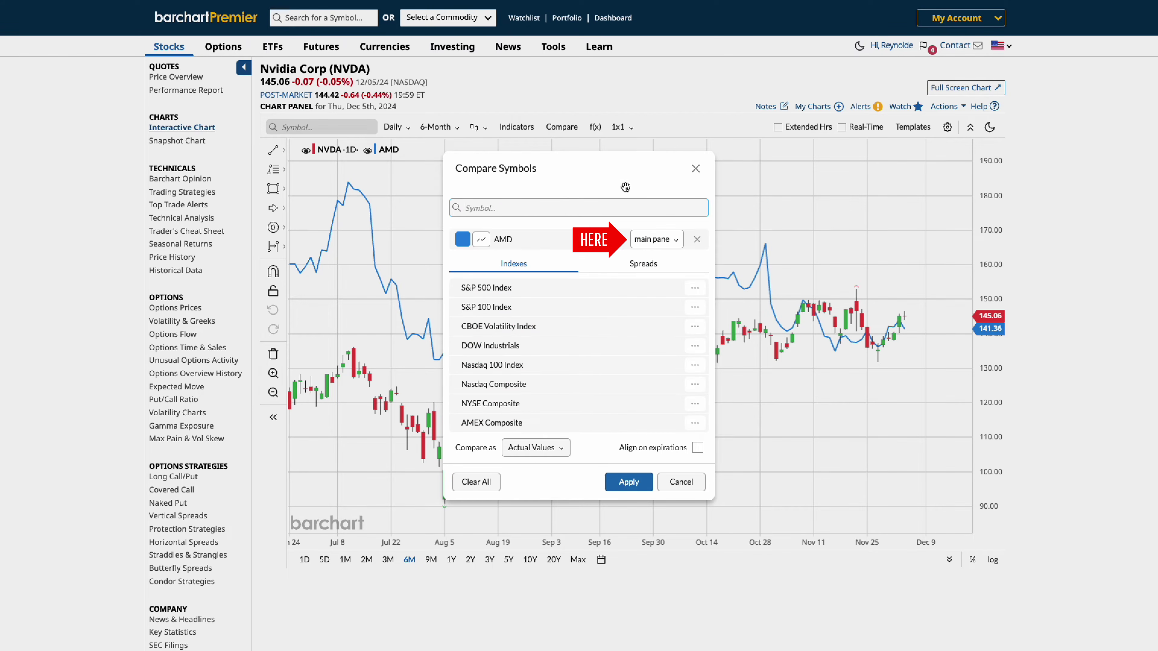
{"action": "left_click", "coordinate": [657, 241]}
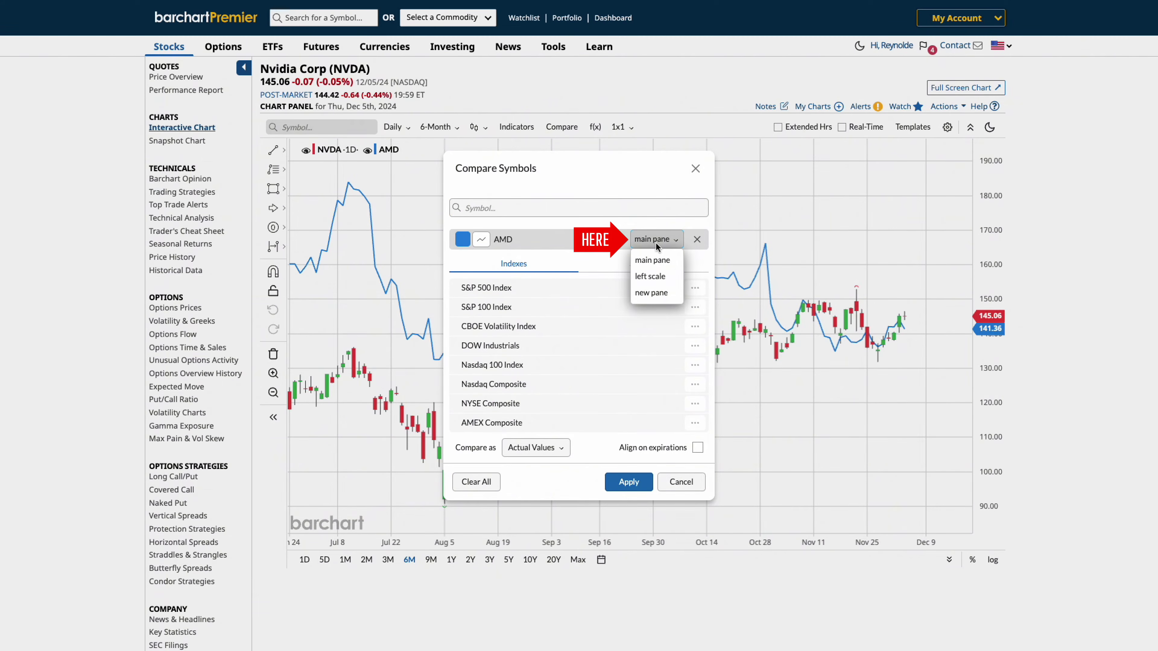
{"action": "left_click", "coordinate": [651, 276]}
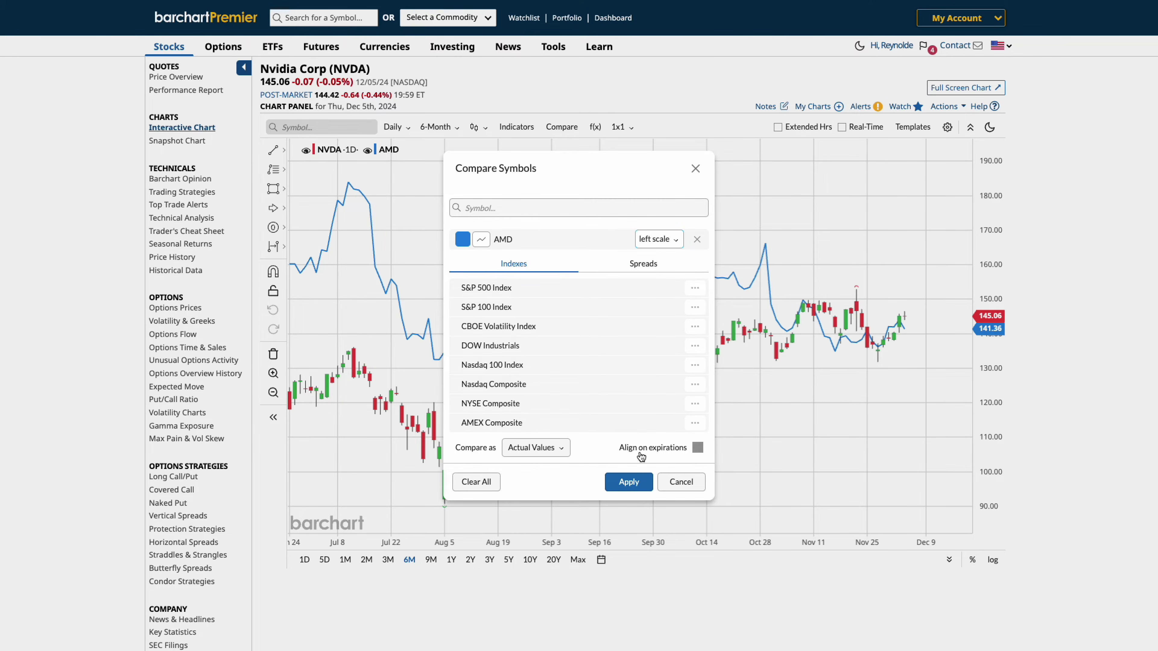
{"action": "left_click", "coordinate": [629, 482]}
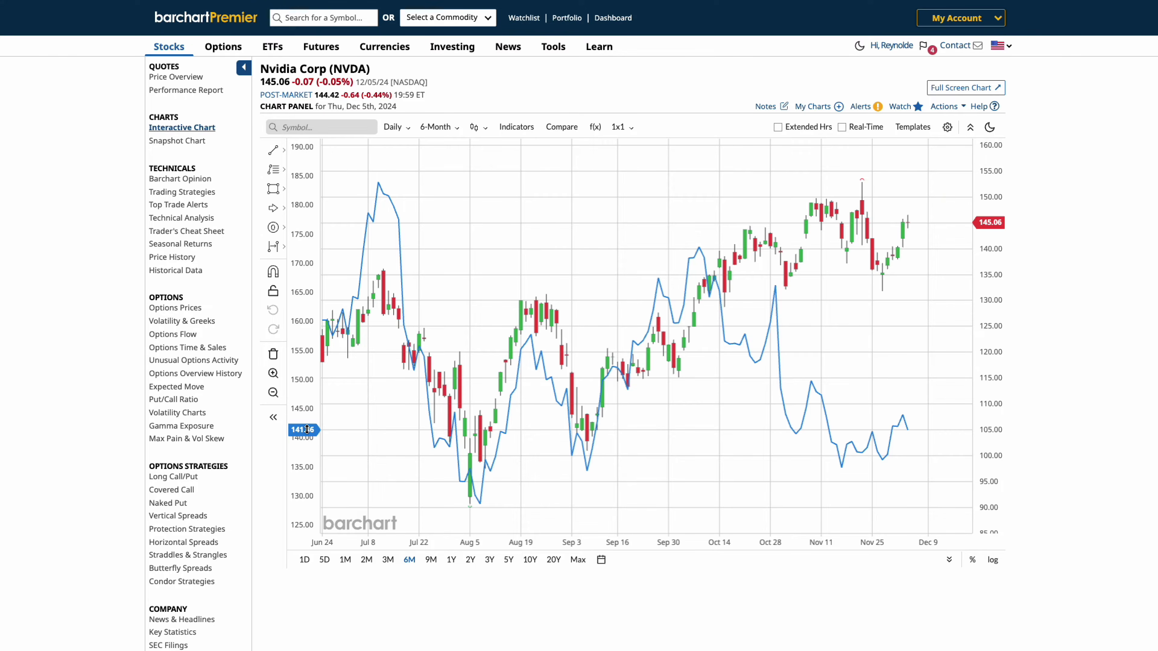
Move the AMD comparison line into a new pane of the chart.
{"action": "left_click", "coordinate": [567, 131]}
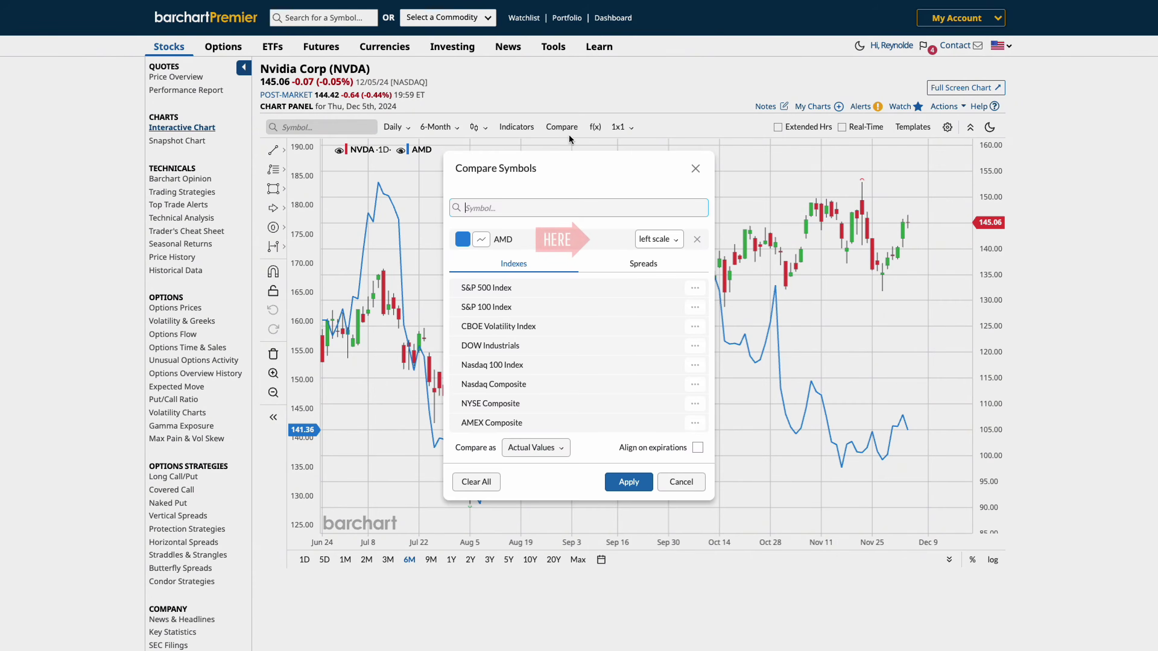
{"action": "left_click", "coordinate": [653, 240]}
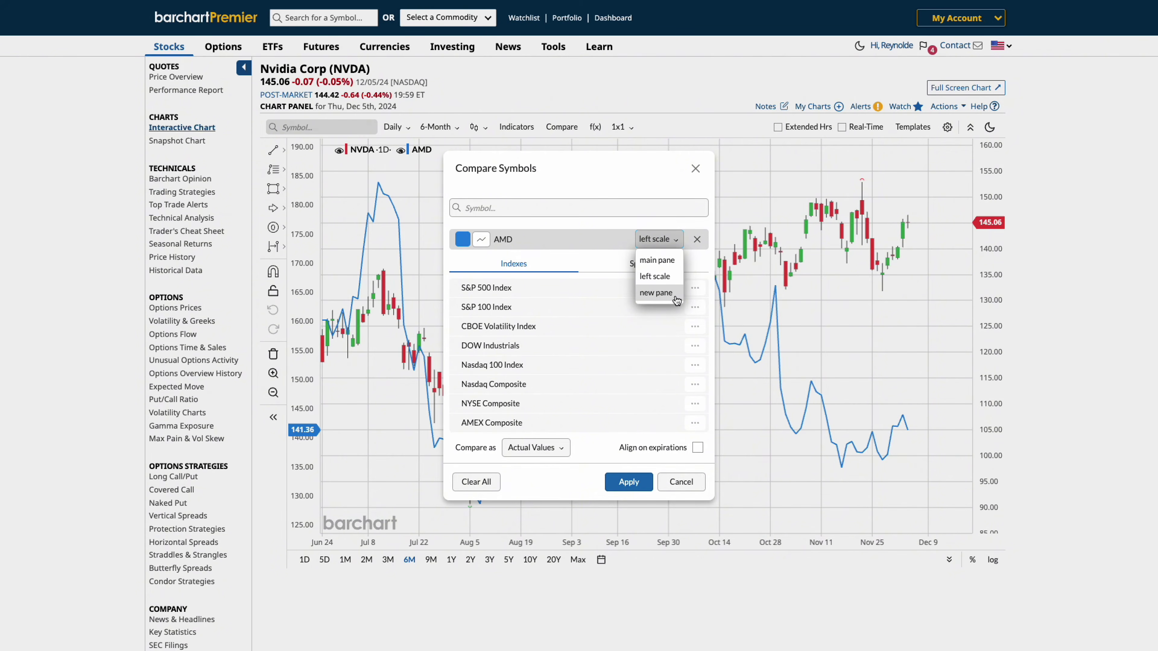
{"action": "left_click", "coordinate": [657, 292]}
{"action": "left_click", "coordinate": [629, 482]}
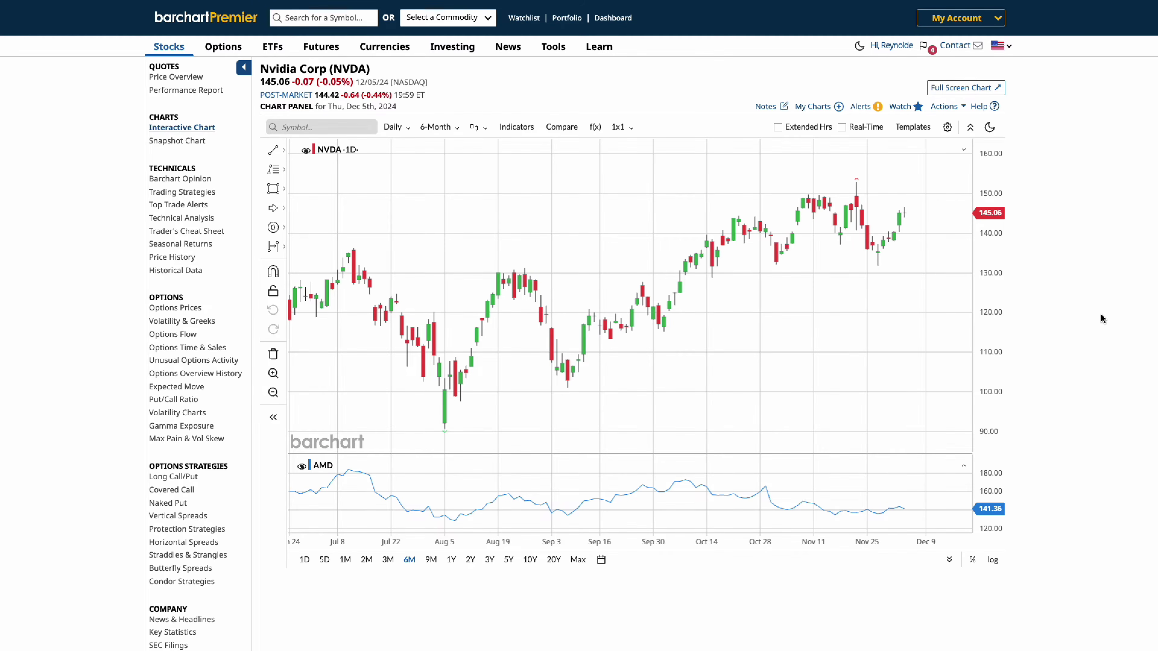
Add AVGO and INTC to the chart's comparison symbols alongside AMD.
{"action": "left_click", "coordinate": [562, 127]}
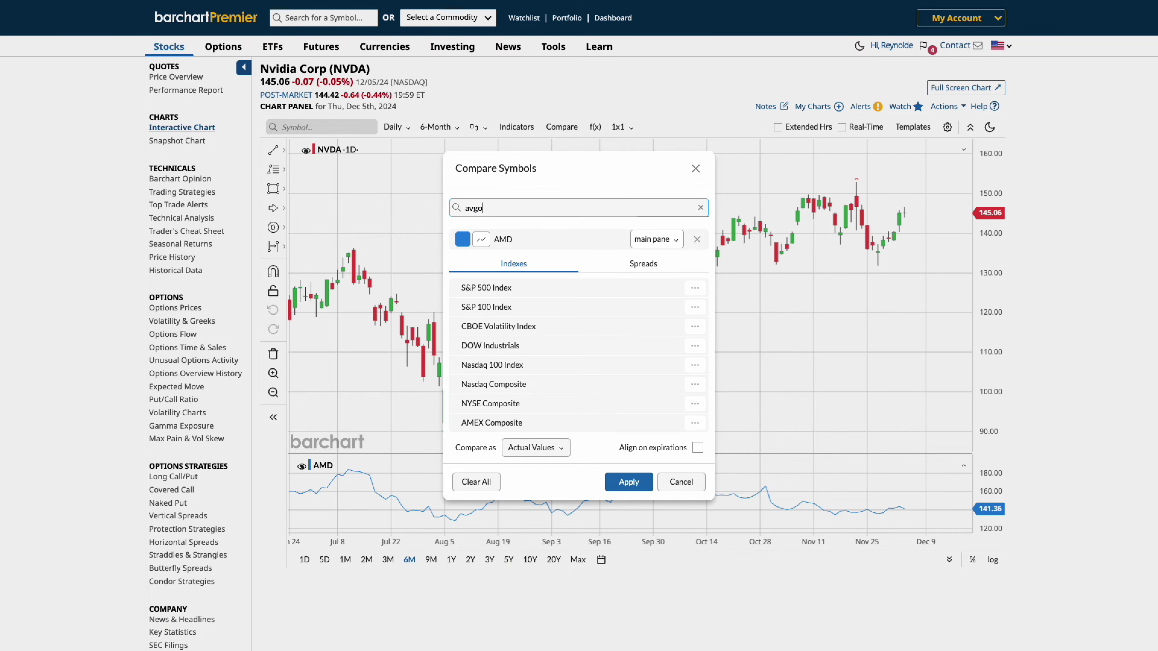
{"action": "key", "text": "Return"}
{"action": "type", "text": "in"}
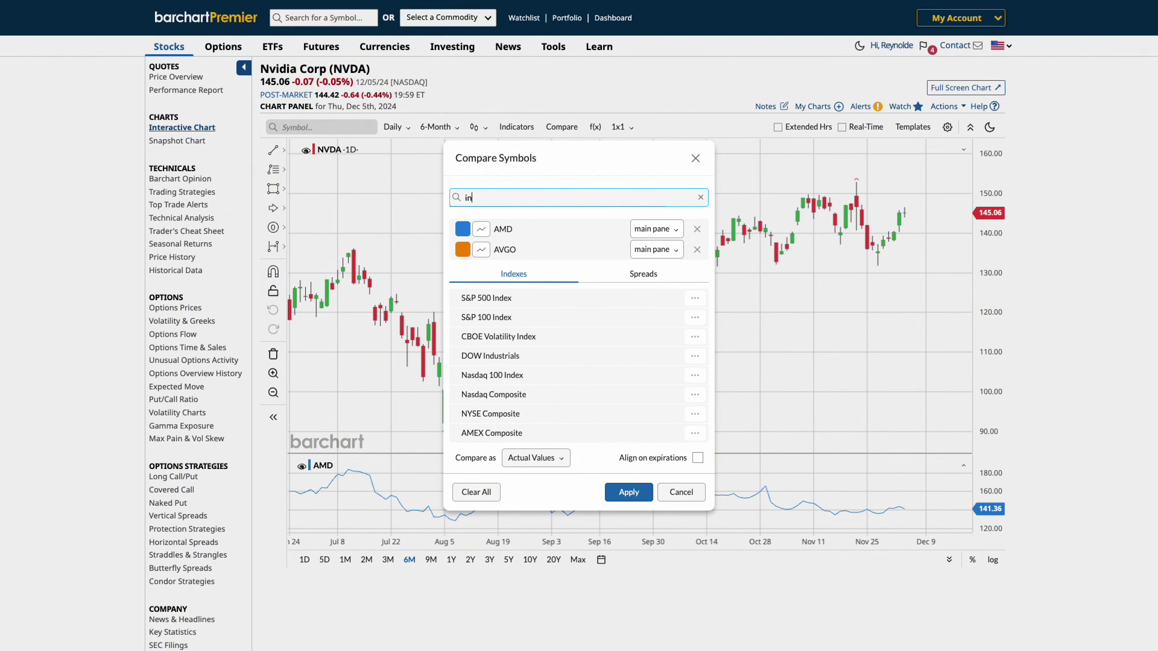
{"action": "type", "text": "tc"}
{"action": "key", "text": "Return"}
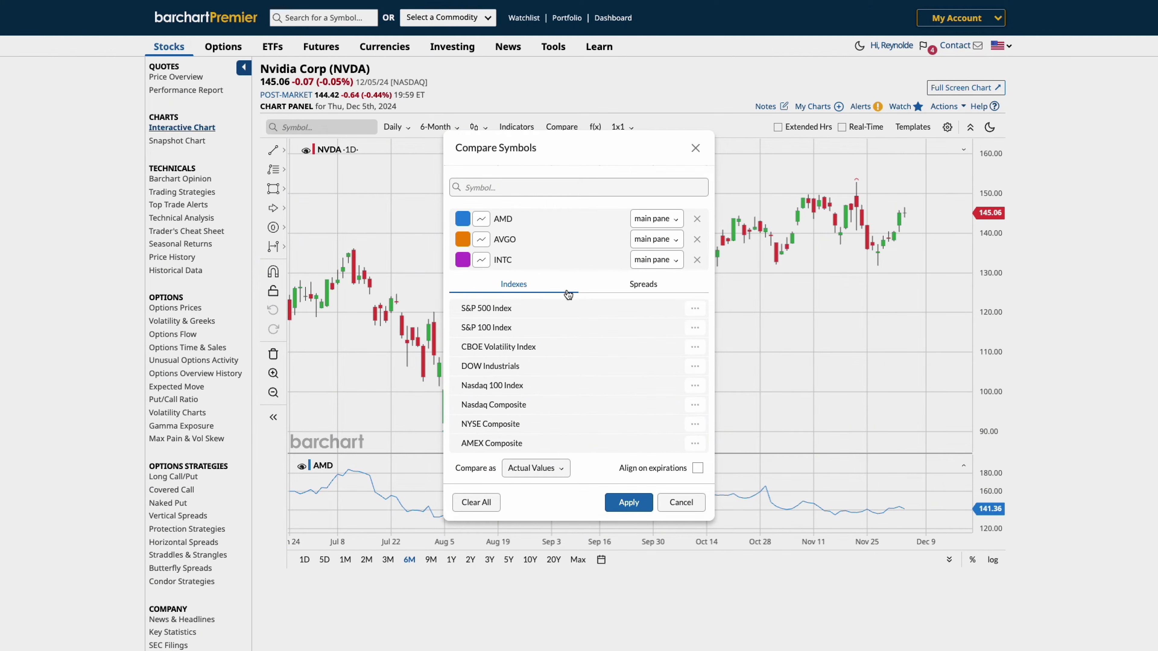
Compare the symbols as Percent Change and apply the comparison to the NVDA chart.
{"action": "left_click", "coordinate": [552, 459]}
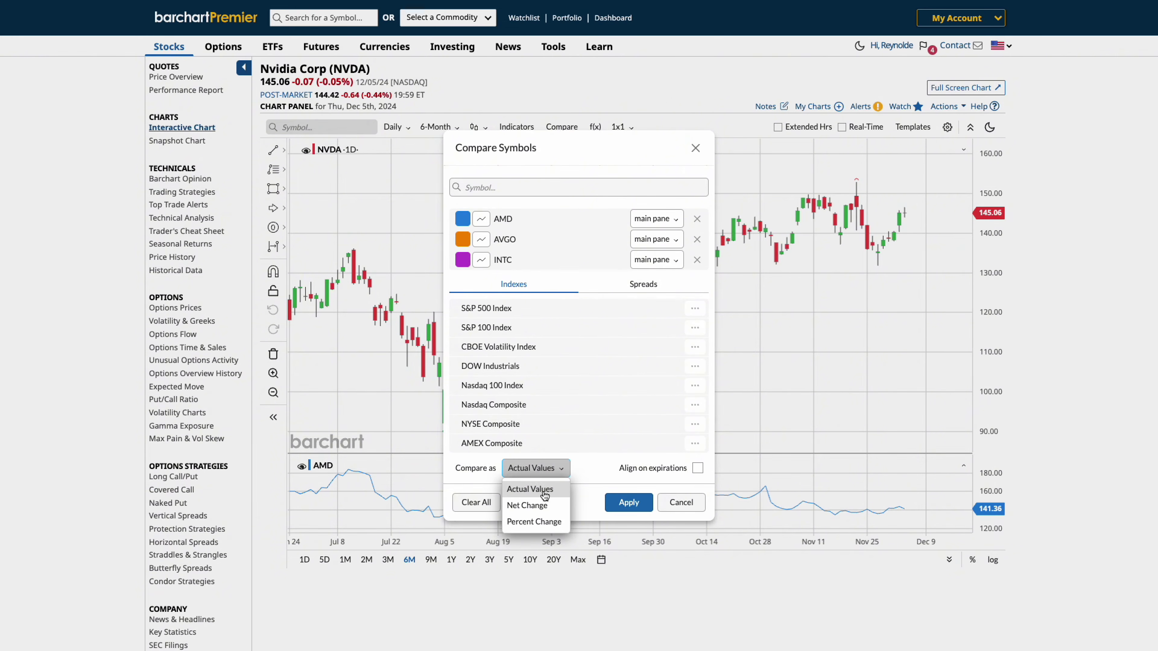
{"action": "left_click", "coordinate": [547, 520]}
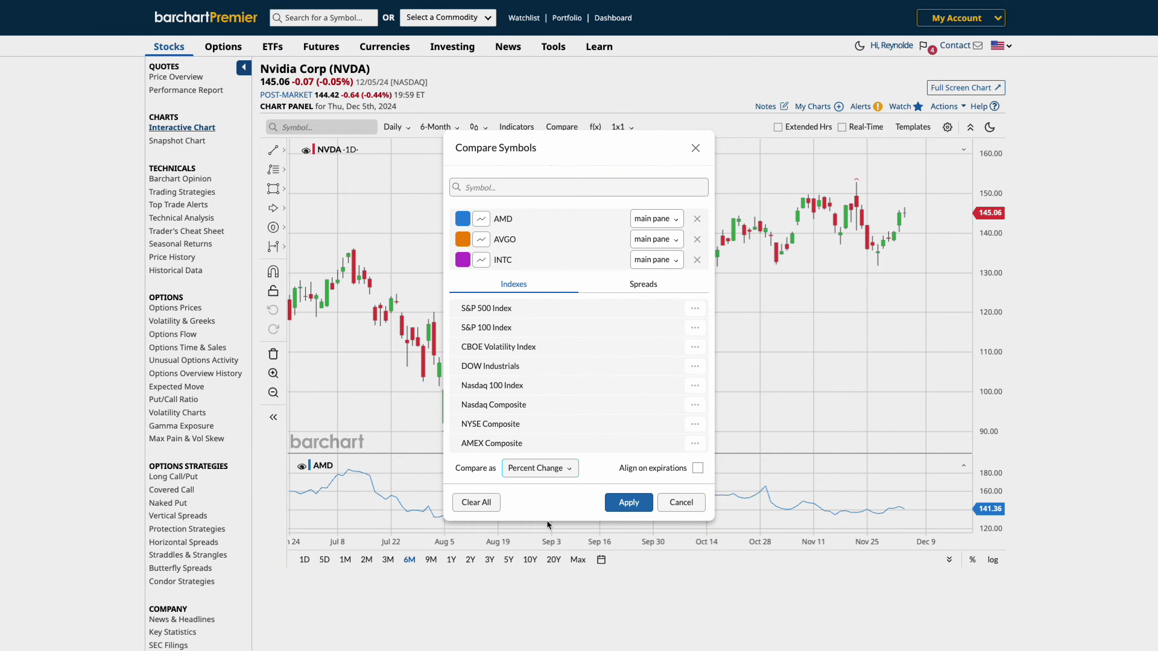
{"action": "left_click", "coordinate": [627, 502]}
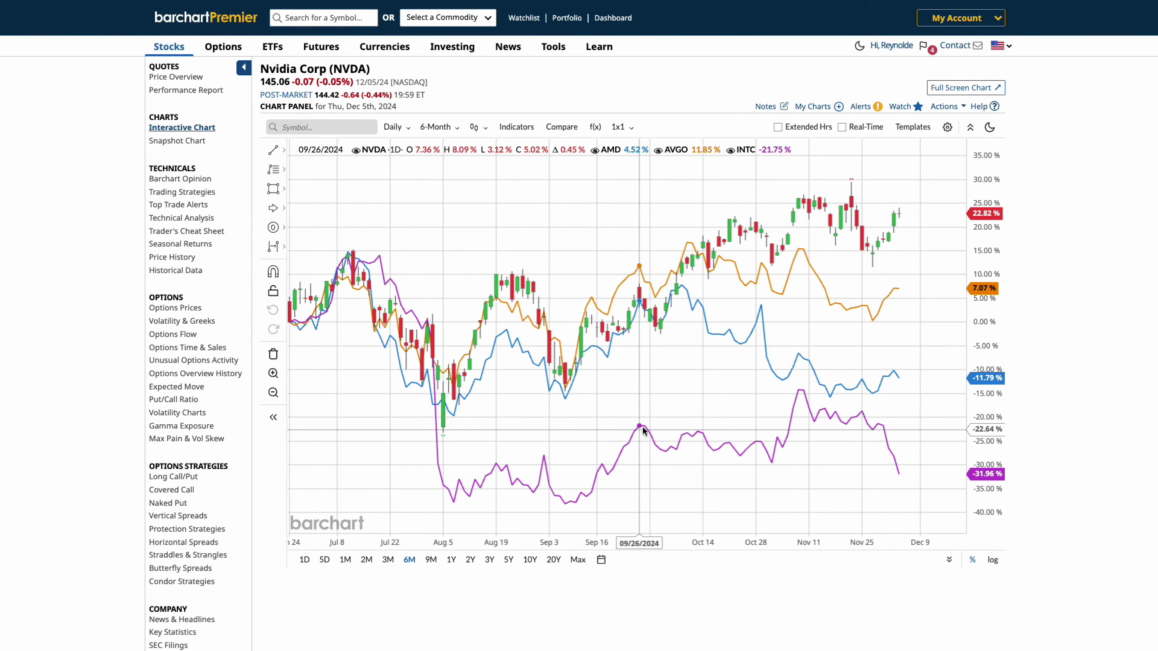
{"action": "left_click_drag", "start_coordinate": [633, 422], "coordinate": [591, 422]}
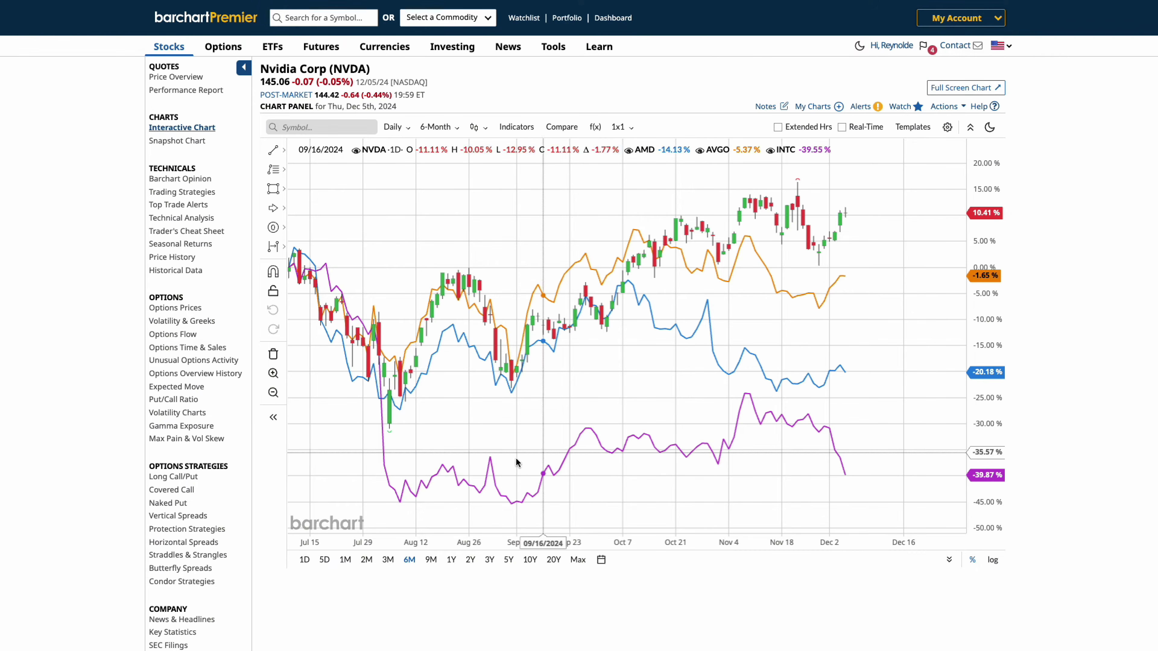
Open Nvidia's Stock Comparison page and review its results table down to the Ratios section.
{"action": "scroll", "coordinate": [266, 499], "scroll_direction": "down", "scroll_amount": 3}
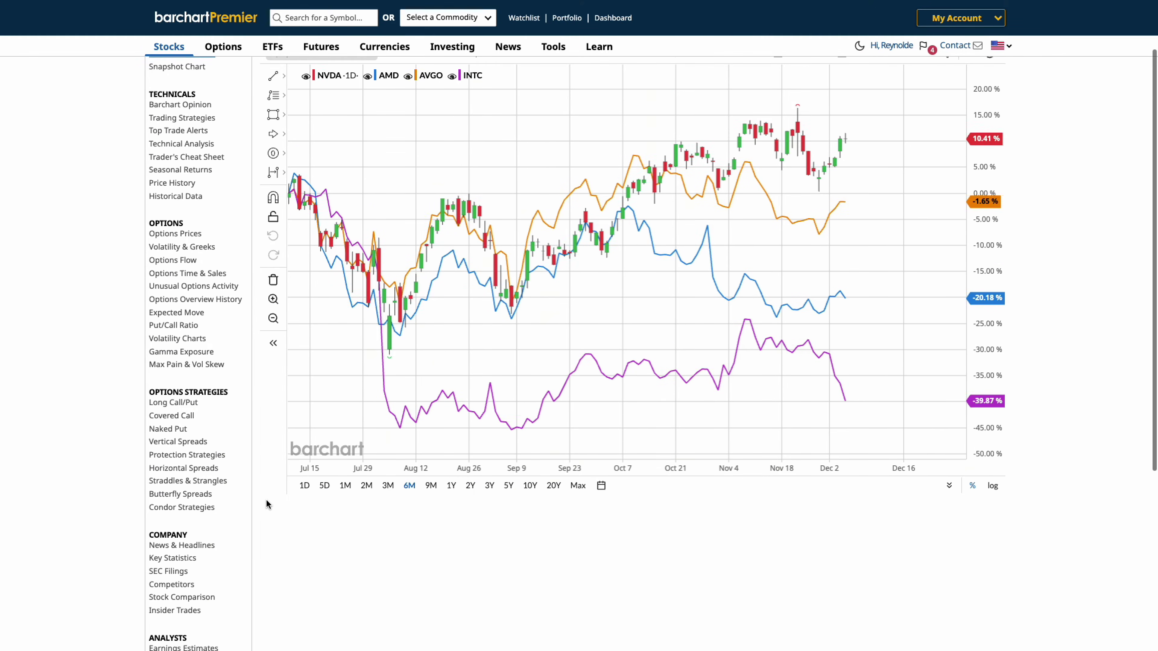
{"action": "scroll", "coordinate": [265, 499], "scroll_direction": "down", "scroll_amount": 2}
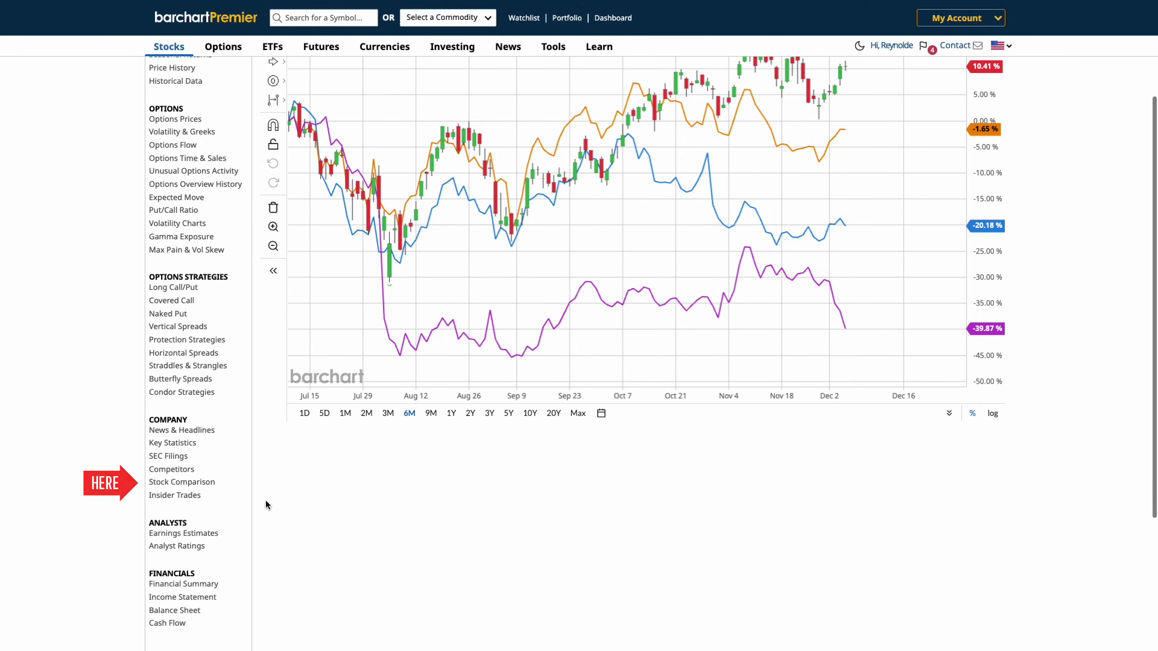
{"action": "left_click", "coordinate": [205, 482]}
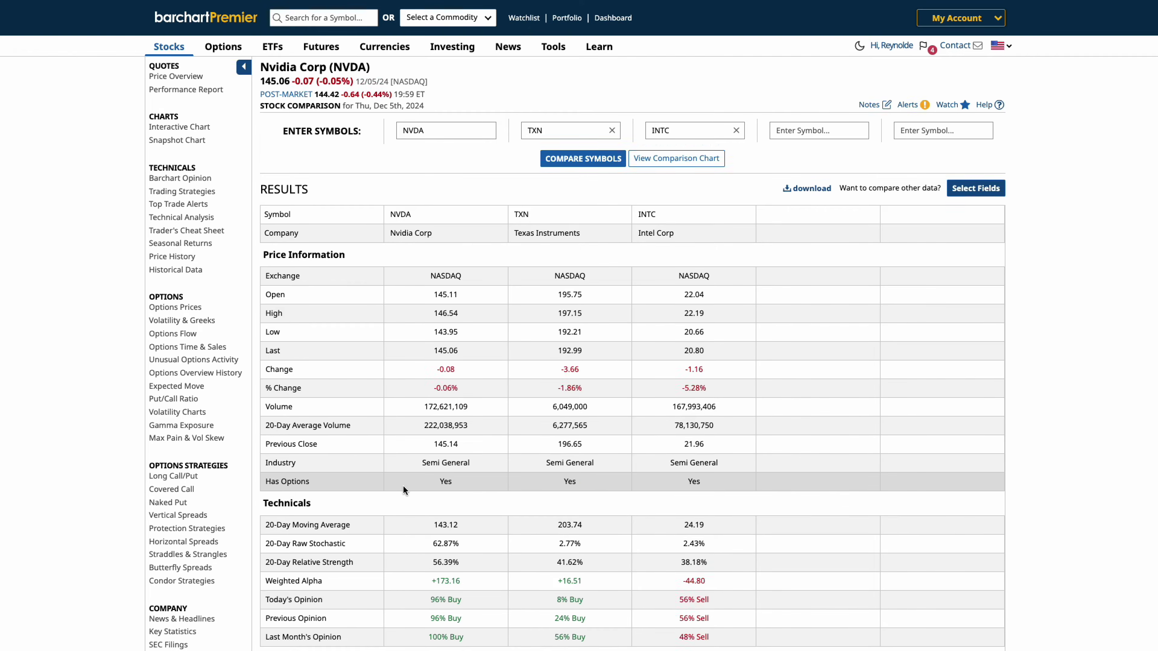
{"action": "scroll", "coordinate": [402, 484], "scroll_direction": "down", "scroll_amount": 8}
{"action": "scroll", "coordinate": [404, 485], "scroll_direction": "down", "scroll_amount": 8}
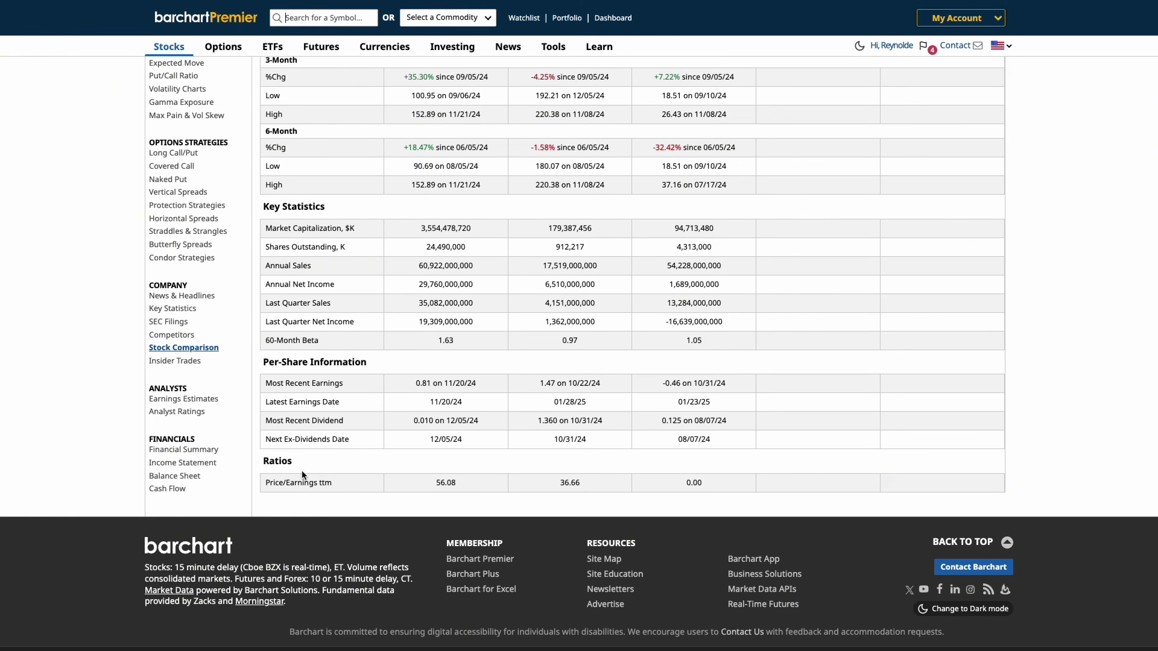
Add AVGO as the fourth symbol on the Stock Comparison page and compare it with NVDA, TXN and INTC.
{"action": "scroll", "coordinate": [585, 277], "scroll_direction": "up", "scroll_amount": 3}
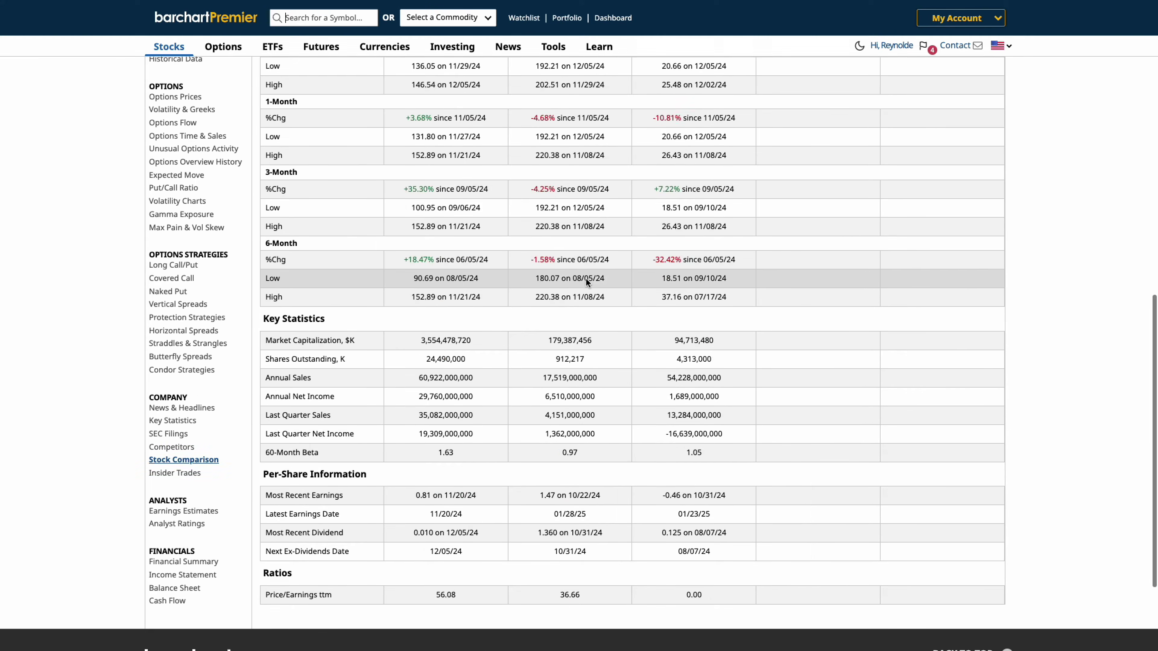
{"action": "scroll", "coordinate": [585, 277], "scroll_direction": "up", "scroll_amount": 14}
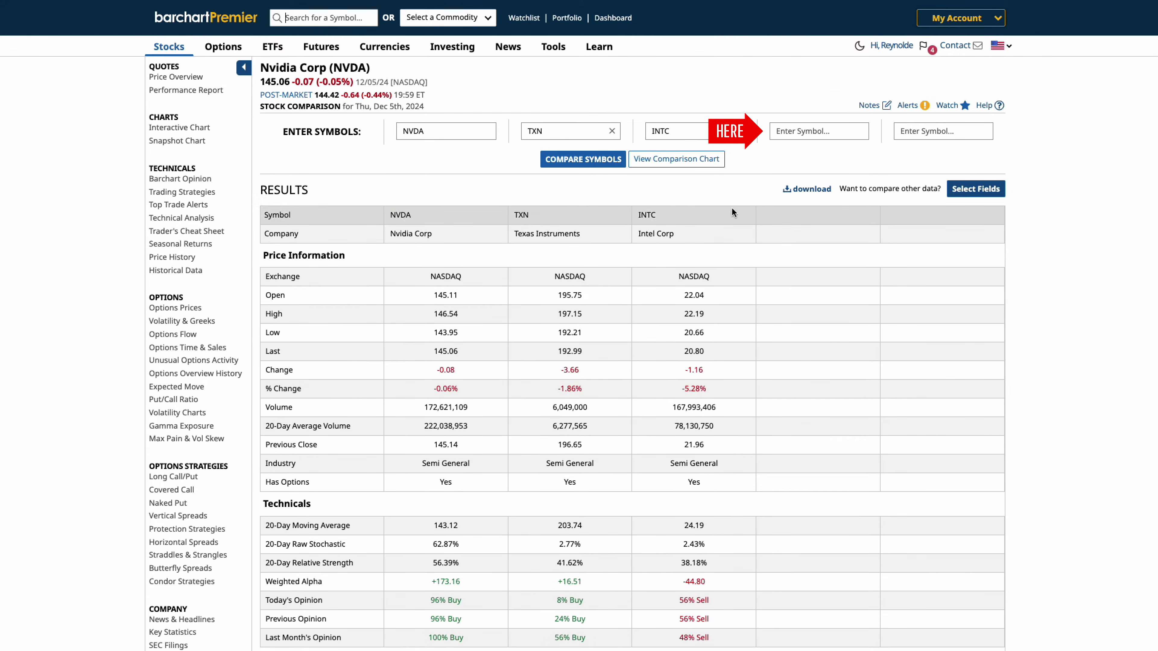
{"action": "left_click", "coordinate": [850, 127]}
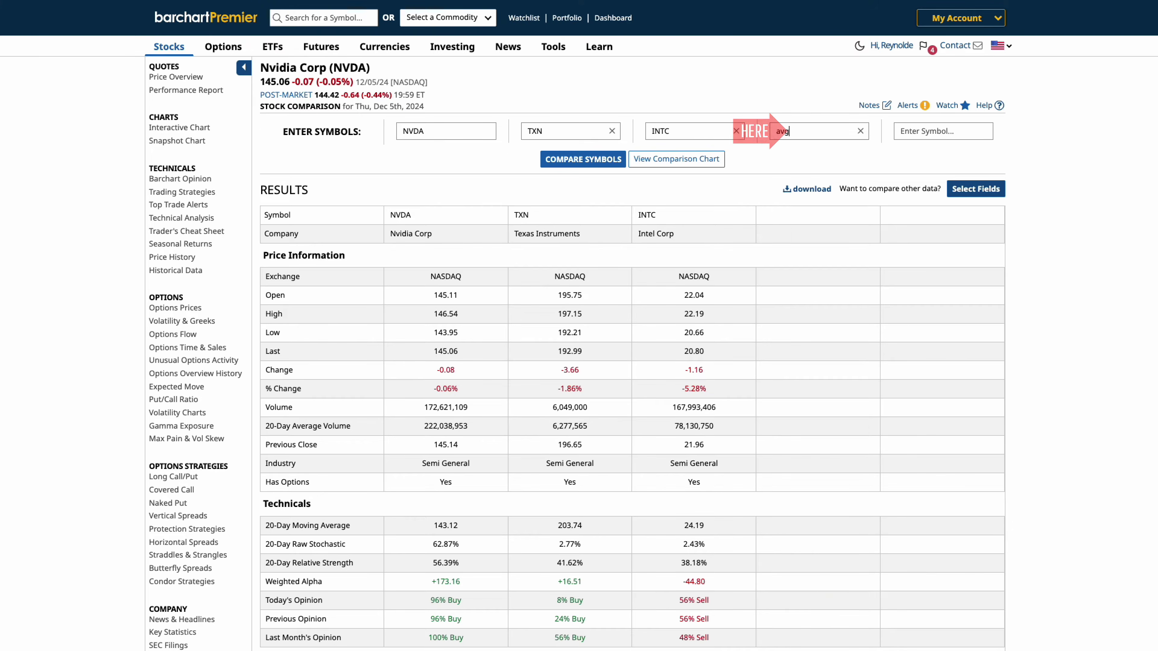
{"action": "type", "text": "avgo"}
{"action": "left_click", "coordinate": [846, 165]}
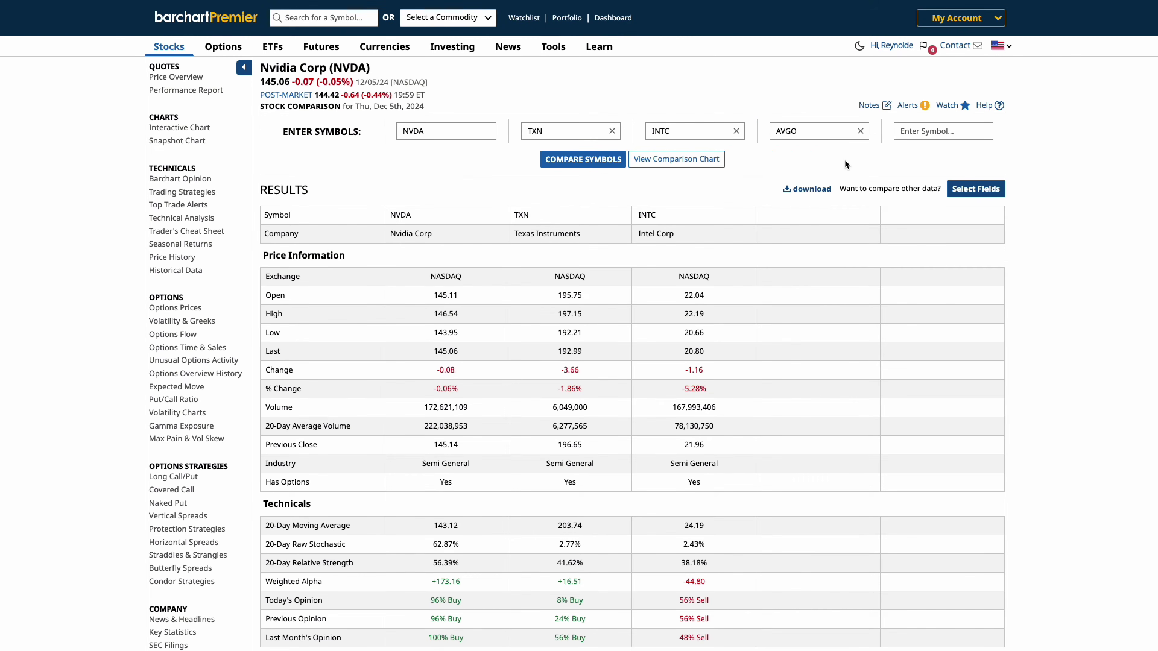
{"action": "left_click", "coordinate": [598, 165]}
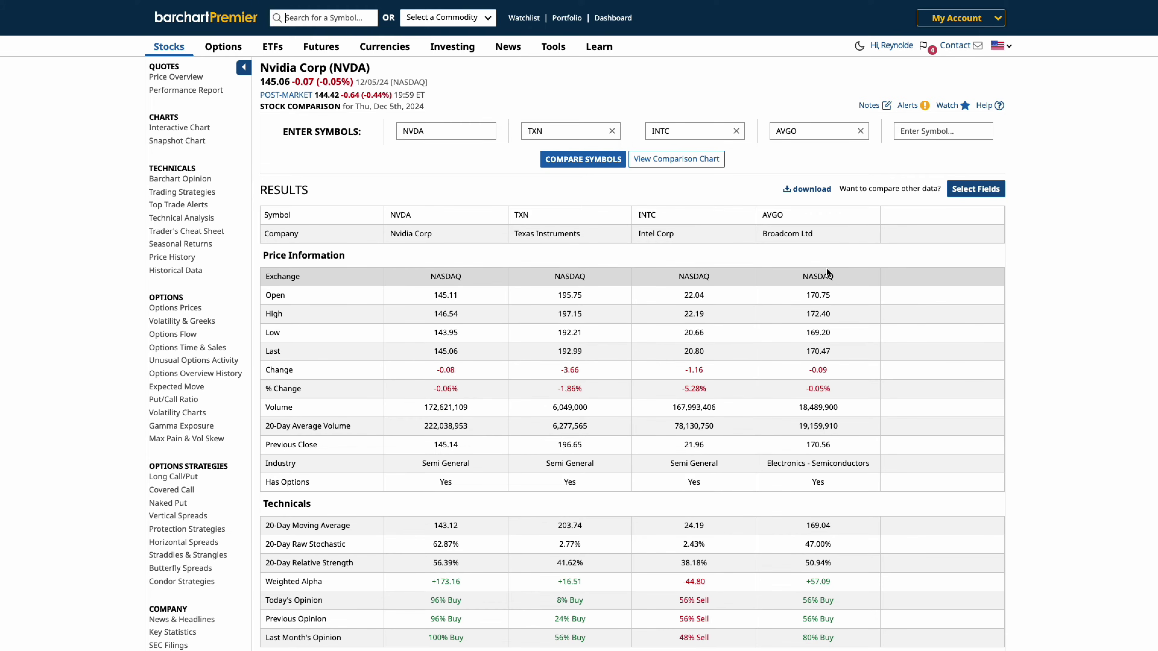
{"action": "scroll", "coordinate": [826, 273], "scroll_direction": "down", "scroll_amount": 5}
{"action": "scroll", "coordinate": [823, 273], "scroll_direction": "up", "scroll_amount": 5}
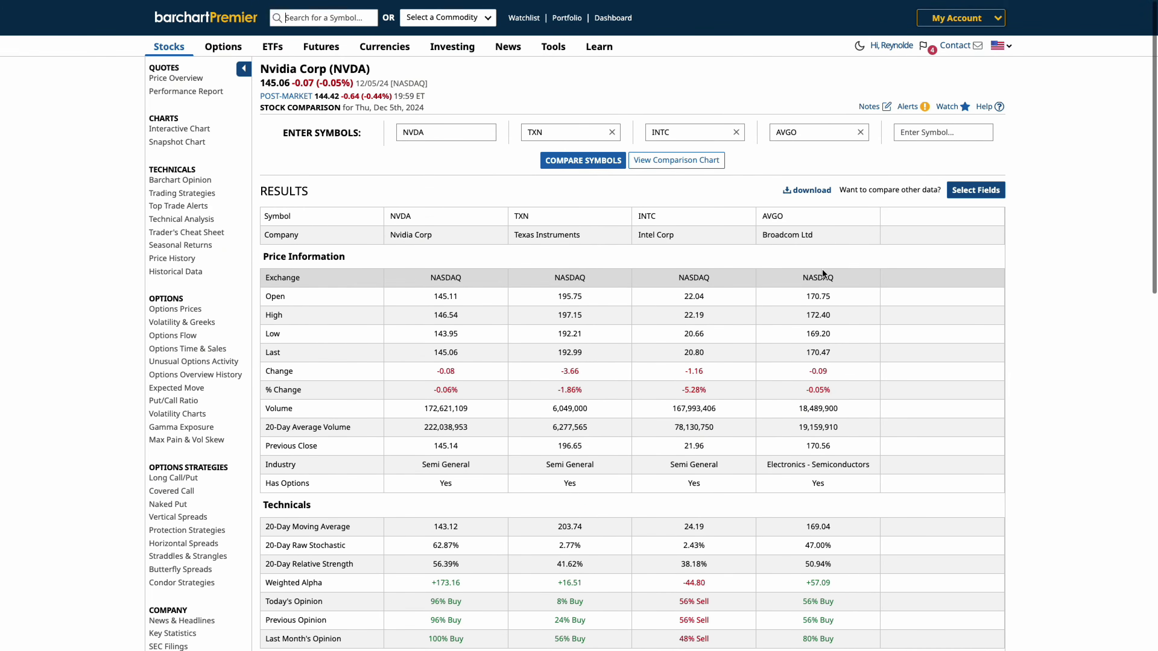
Examine the fields available for the comparison table, from Price Information down to Ratios, and return to the results.
{"action": "left_click", "coordinate": [1002, 194]}
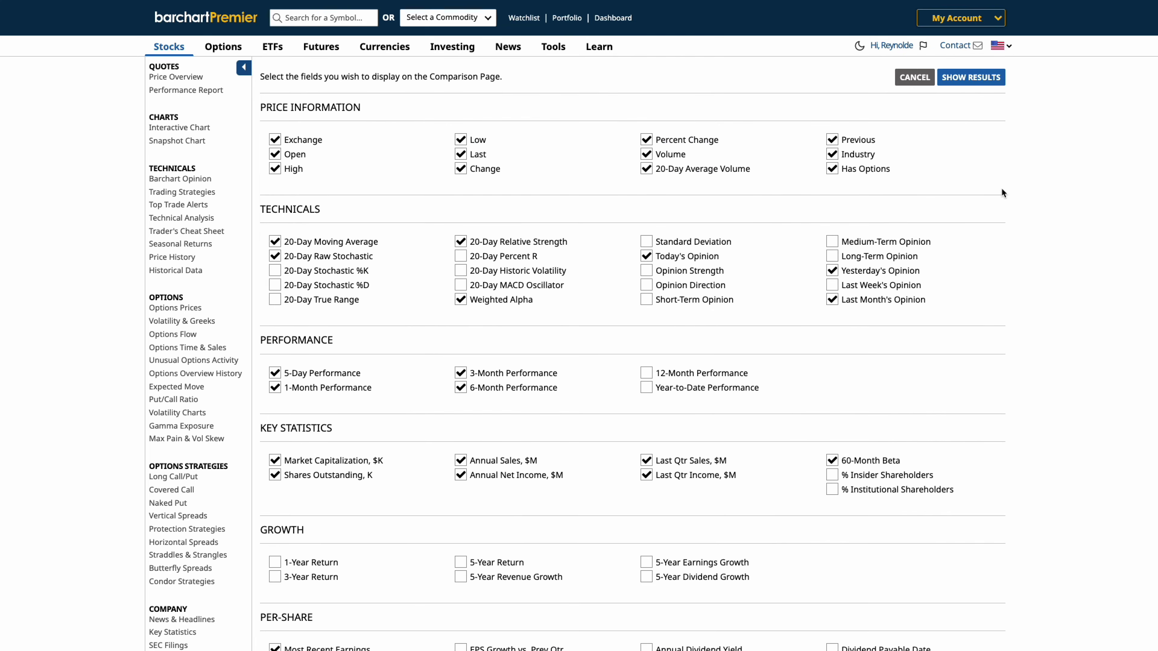
{"action": "scroll", "coordinate": [662, 388], "scroll_direction": "down", "scroll_amount": 7}
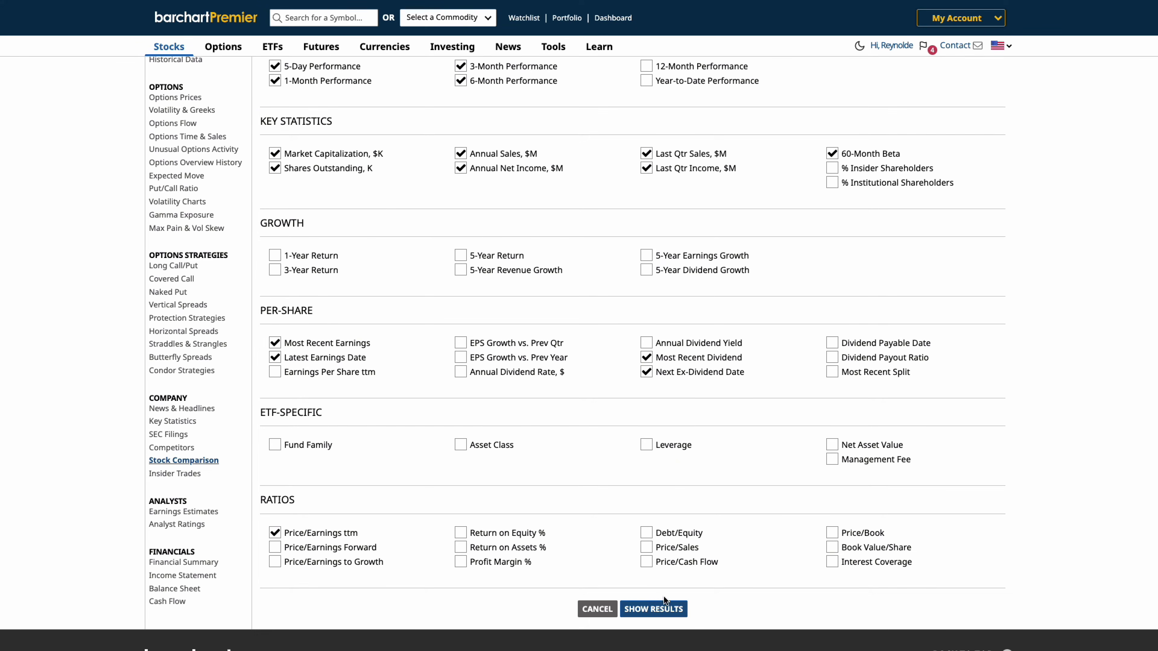
{"action": "left_click", "coordinate": [664, 601]}
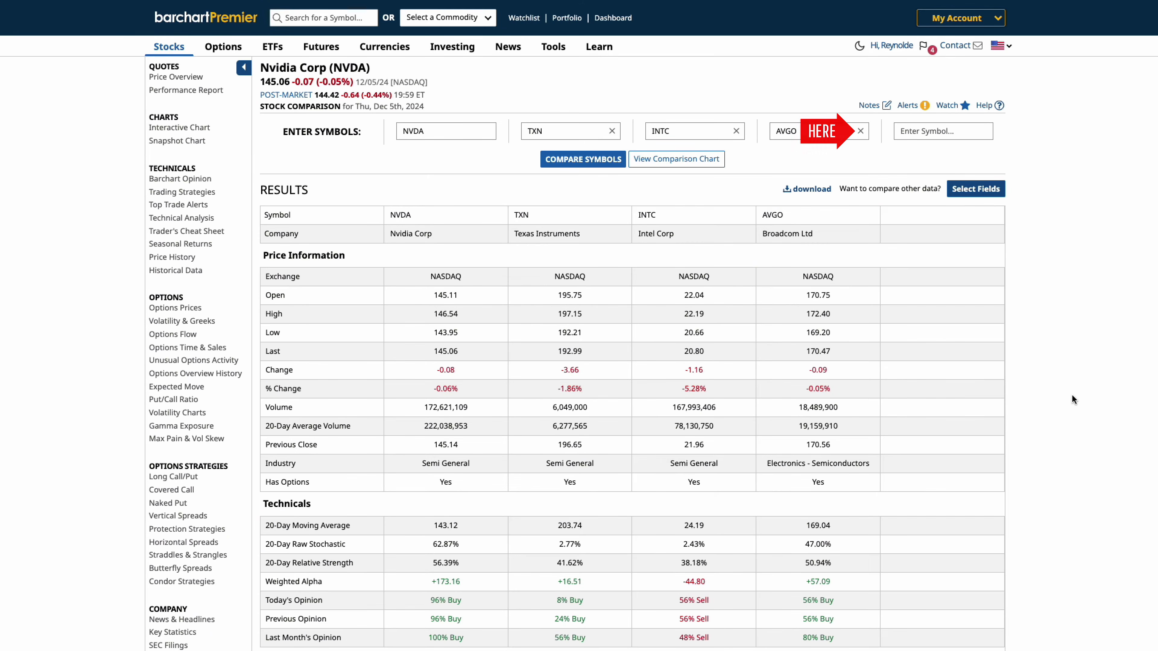
Remove AVGO from the stock comparison and view the comparison chart for NVDA, TXN and INTC.
{"action": "left_click", "coordinate": [861, 132]}
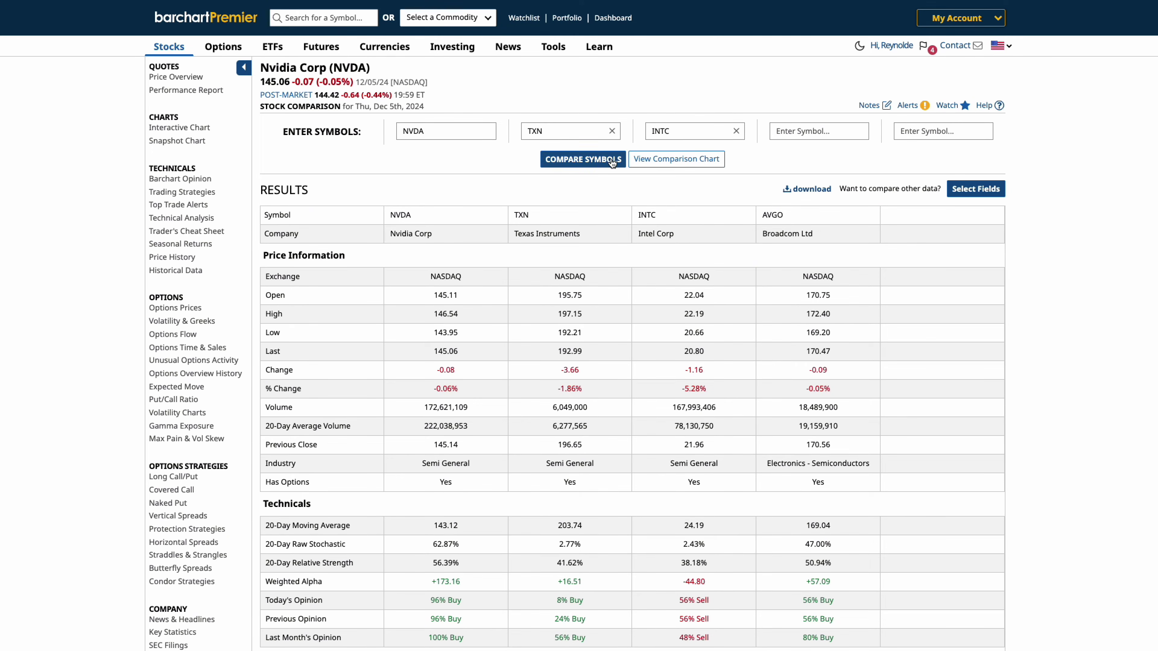
{"action": "left_click", "coordinate": [609, 160]}
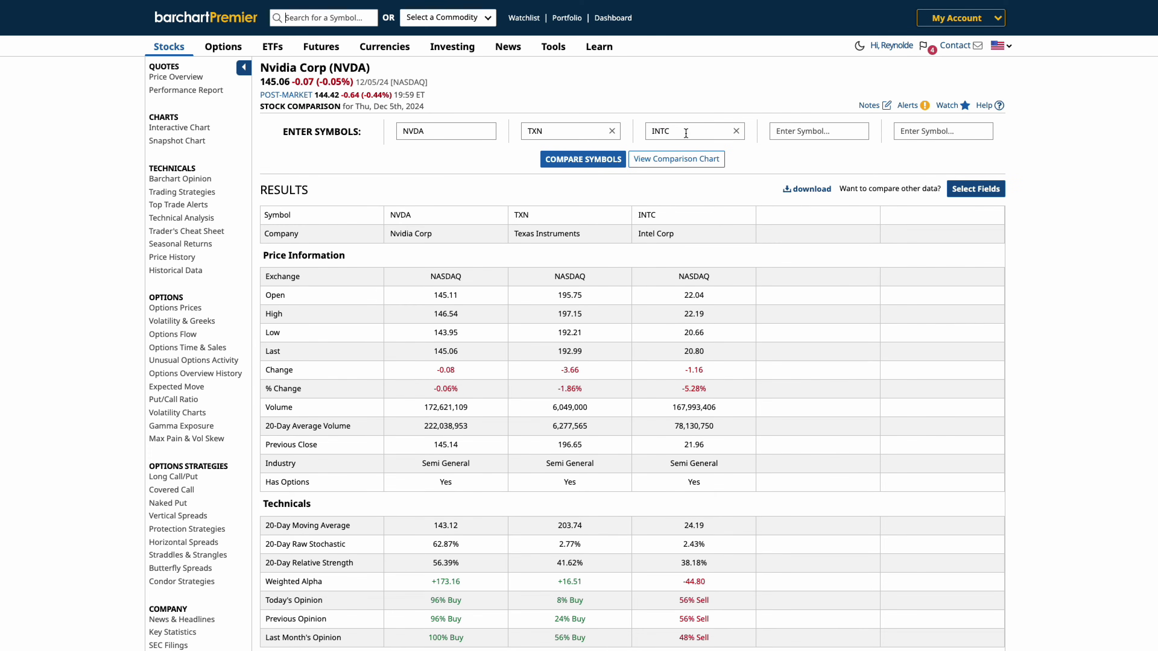
{"action": "left_click", "coordinate": [712, 162]}
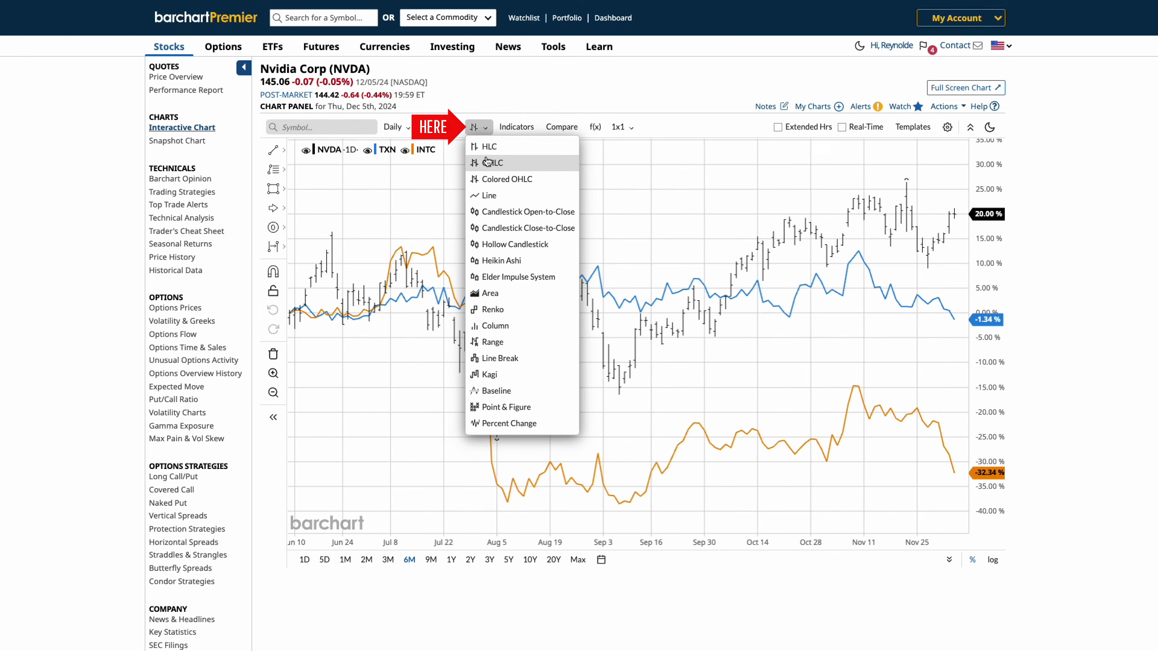
Try the Candlestick Open-to-Close style for NVDA on the comparison chart and set the chart type to Line.
{"action": "left_click", "coordinate": [497, 211]}
{"action": "left_click", "coordinate": [476, 127]}
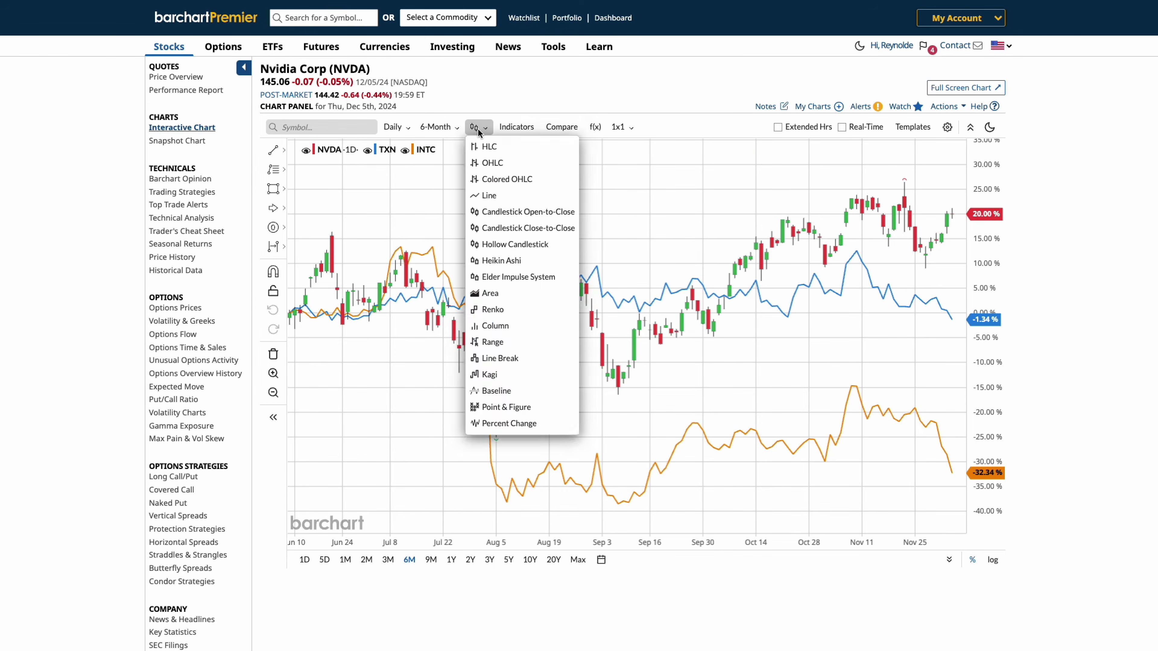
{"action": "left_click", "coordinate": [499, 195]}
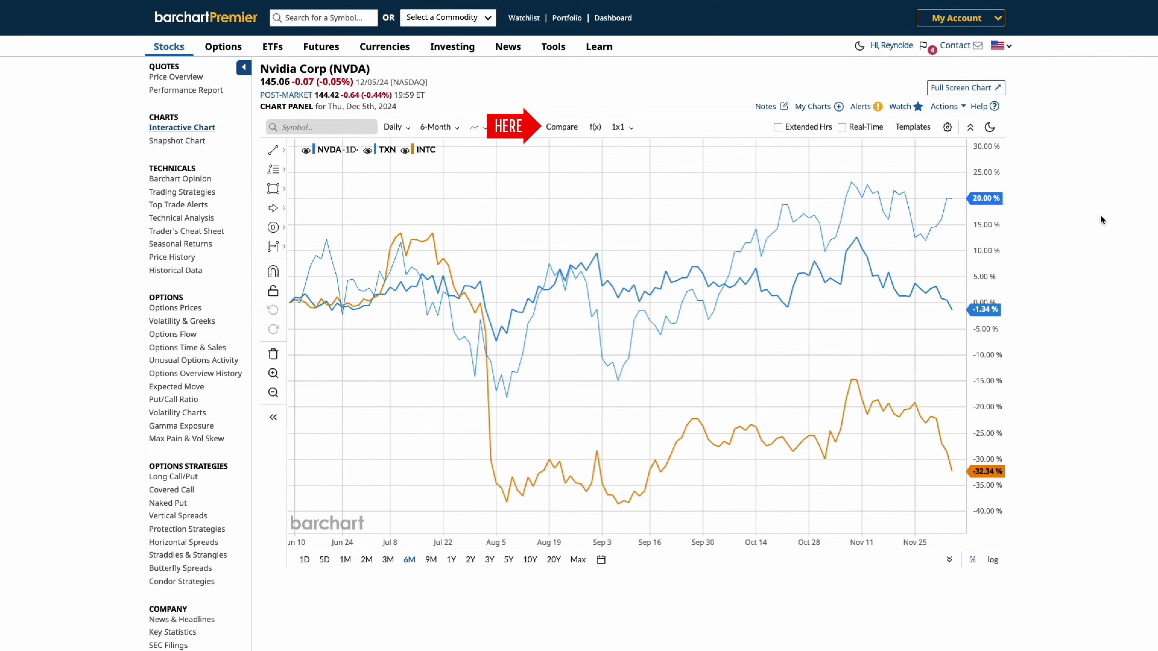
Remove TXN from the chart's comparison symbols and apply the change.
{"action": "left_click", "coordinate": [568, 130]}
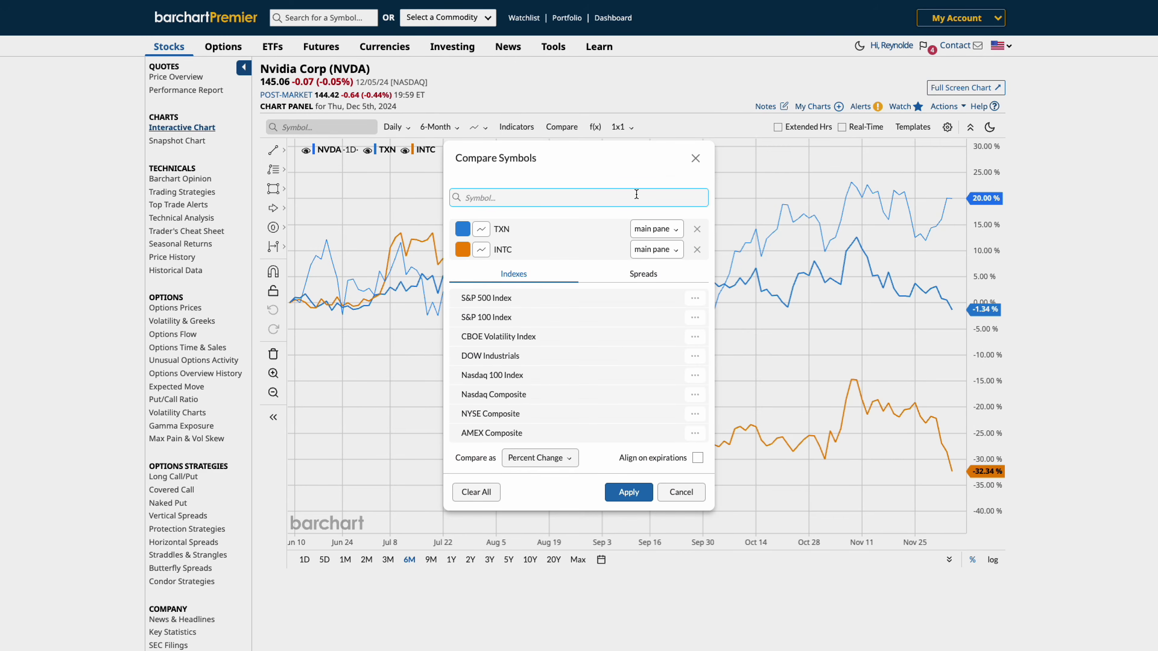
{"action": "left_click", "coordinate": [696, 229]}
{"action": "left_click", "coordinate": [624, 479]}
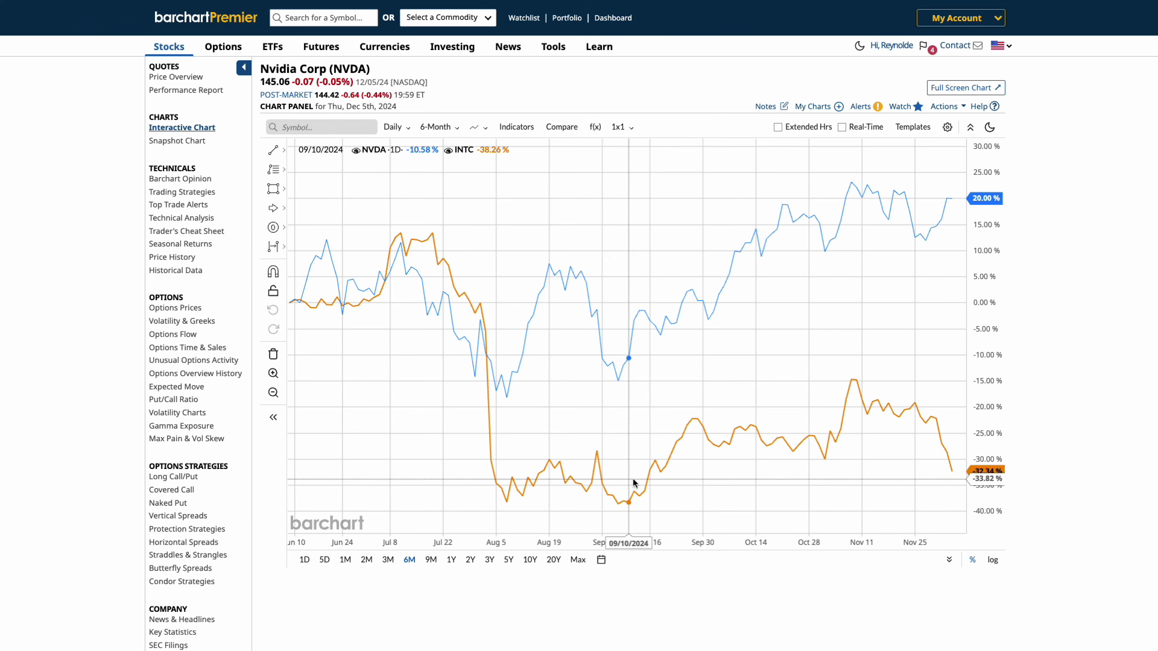
Place the INTC comparison in a new pane, compared as Actual Values, and apply it to the NVDA chart.
{"action": "left_click", "coordinate": [561, 128]}
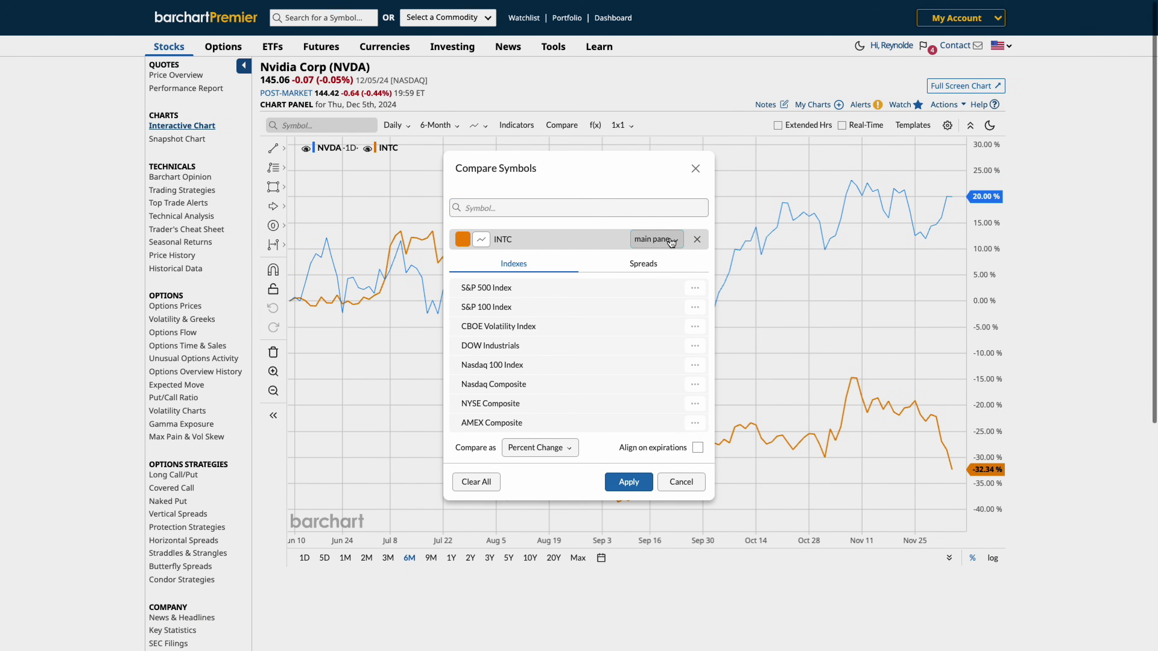
{"action": "left_click", "coordinate": [659, 294]}
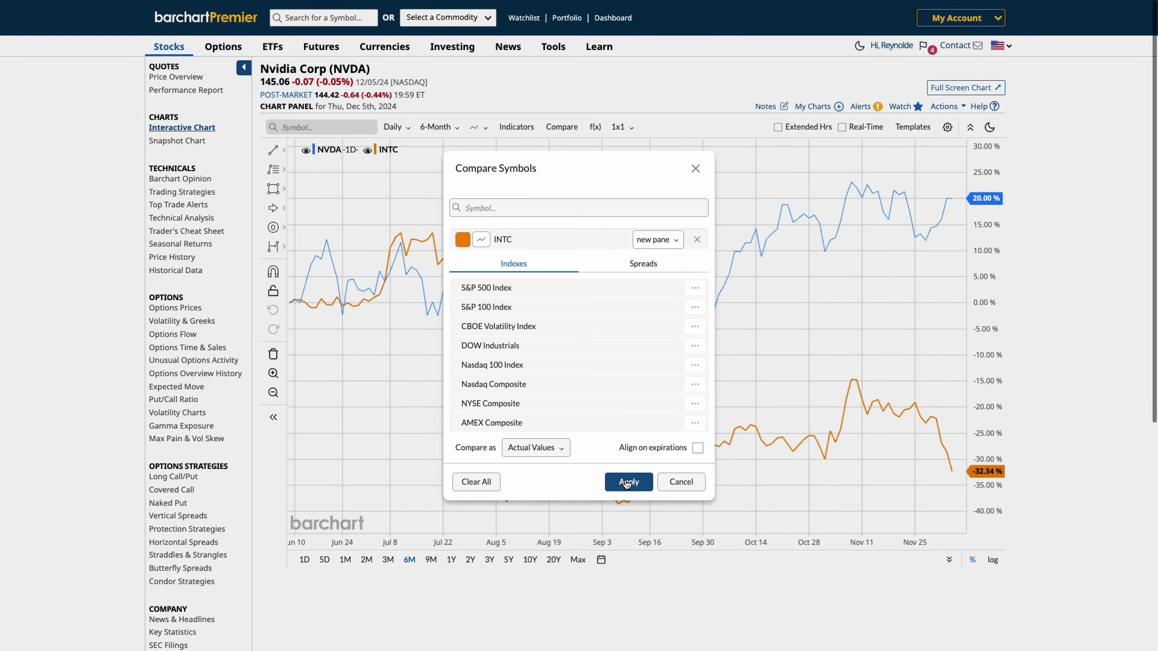
{"action": "left_click", "coordinate": [628, 481]}
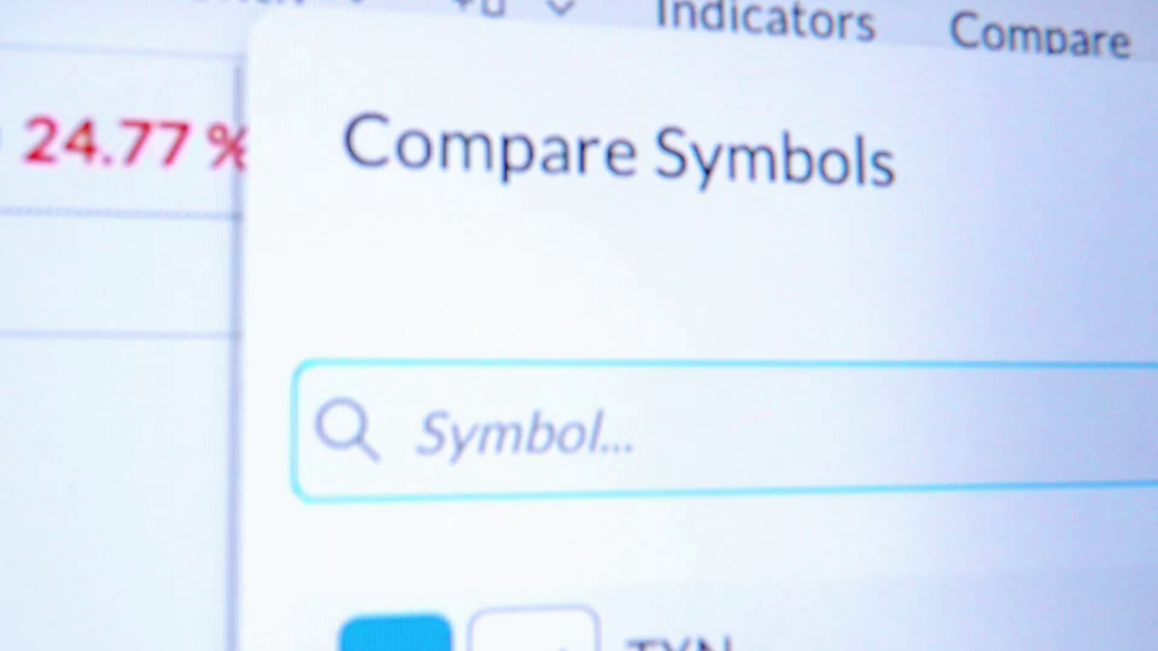